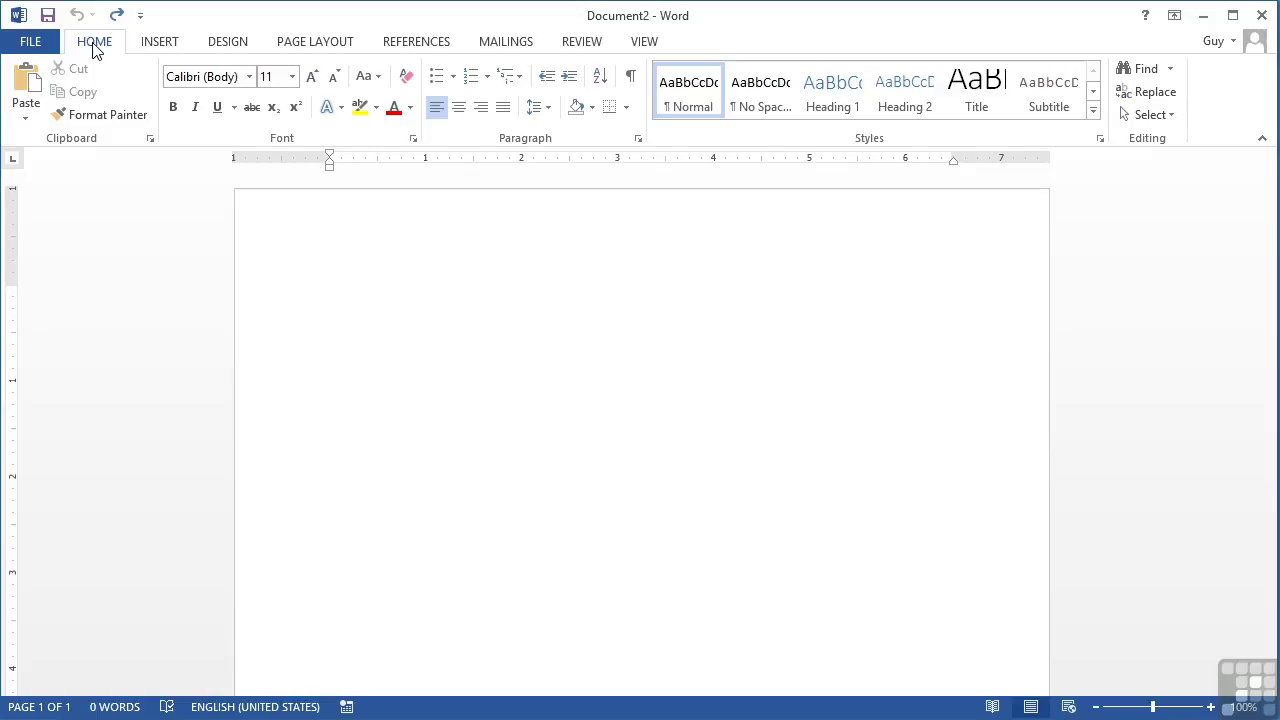
Step: Insert a table with 4 columns and 5 rows in the blank document
{"action": "left_click", "coordinate": [160, 45]}
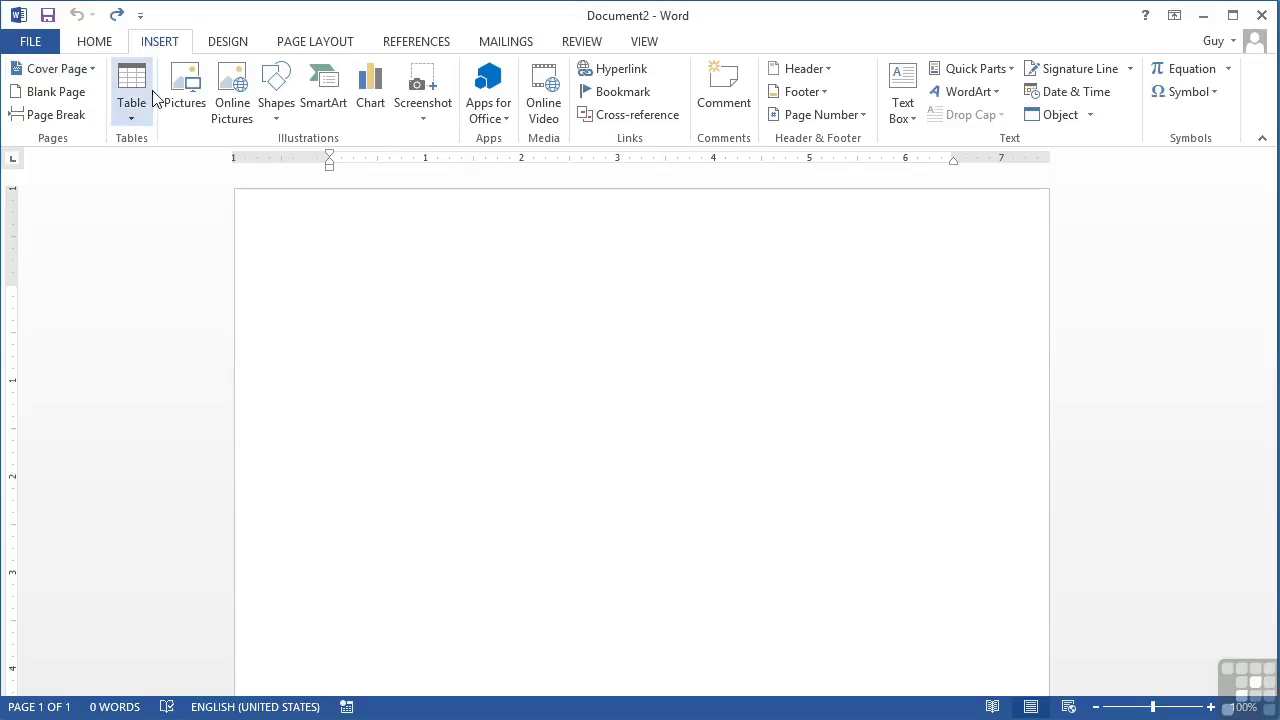
{"action": "left_click", "coordinate": [134, 118]}
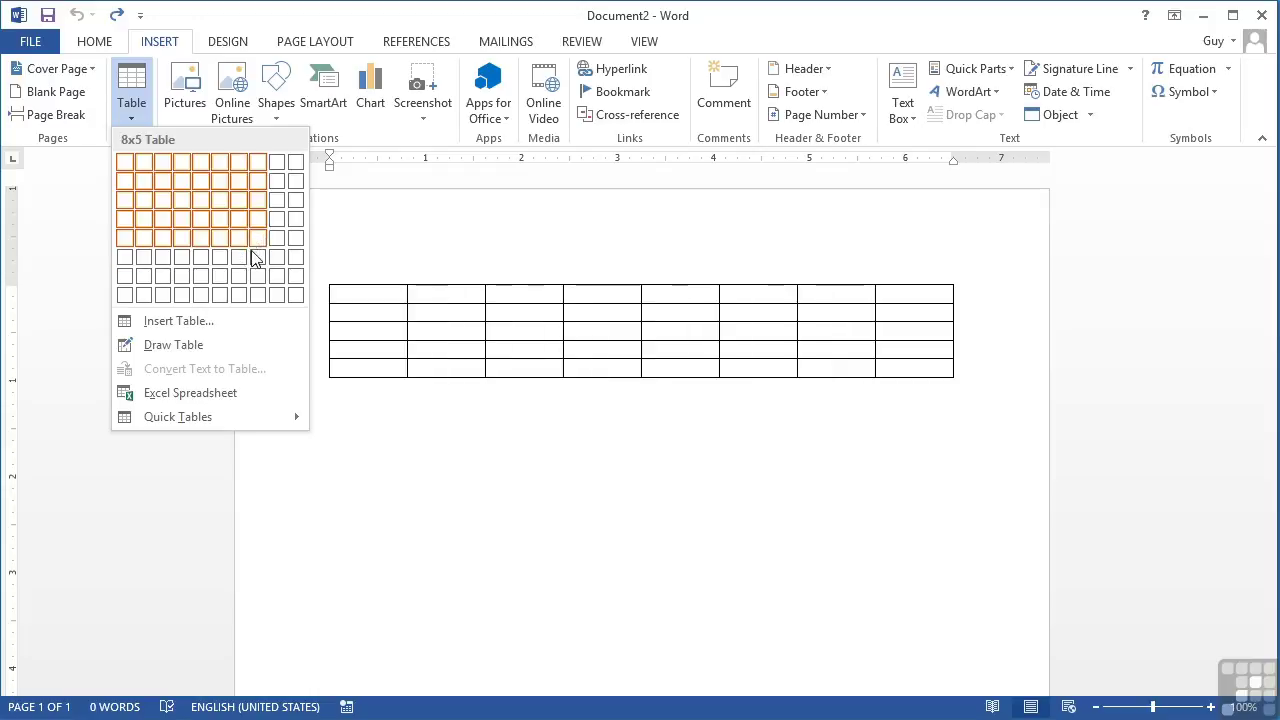
{"action": "left_click", "coordinate": [181, 240]}
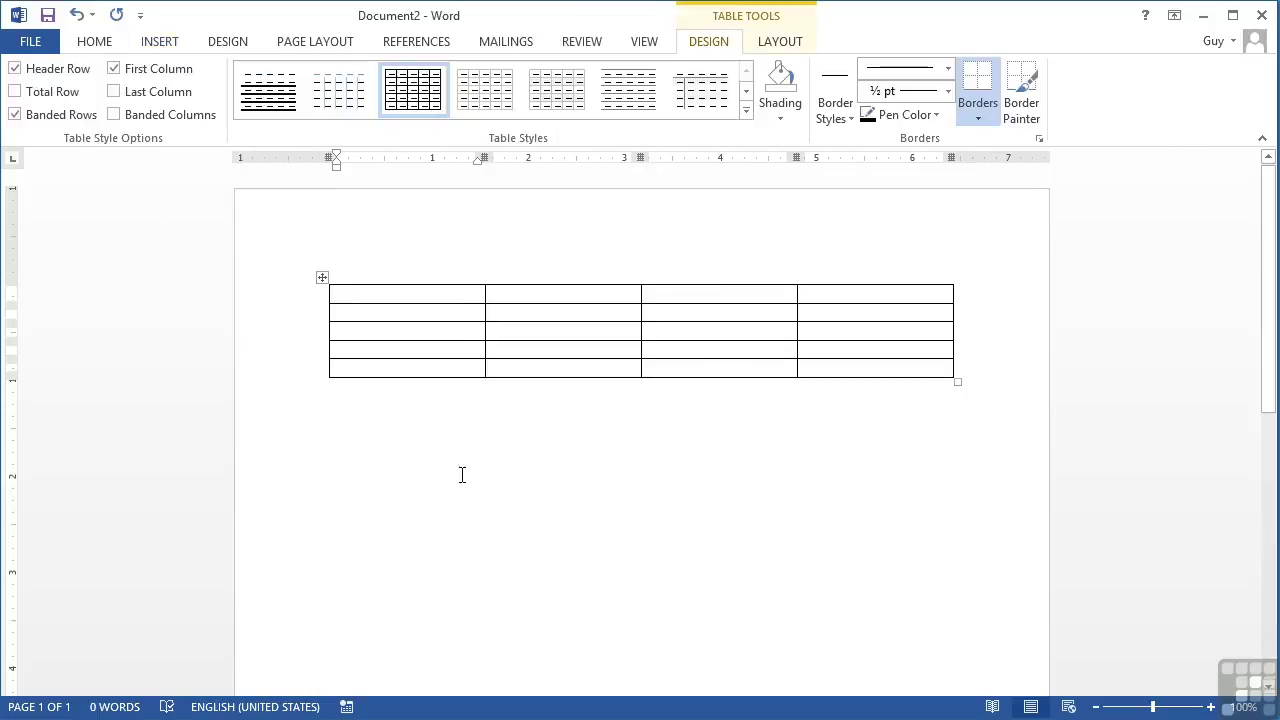
Step: Leave blank lines below the first table and start inserting another table there with 7 columns and 4 rows
{"action": "left_click", "coordinate": [361, 421]}
{"action": "key", "text": "Return"}
{"action": "key", "text": "Return"}
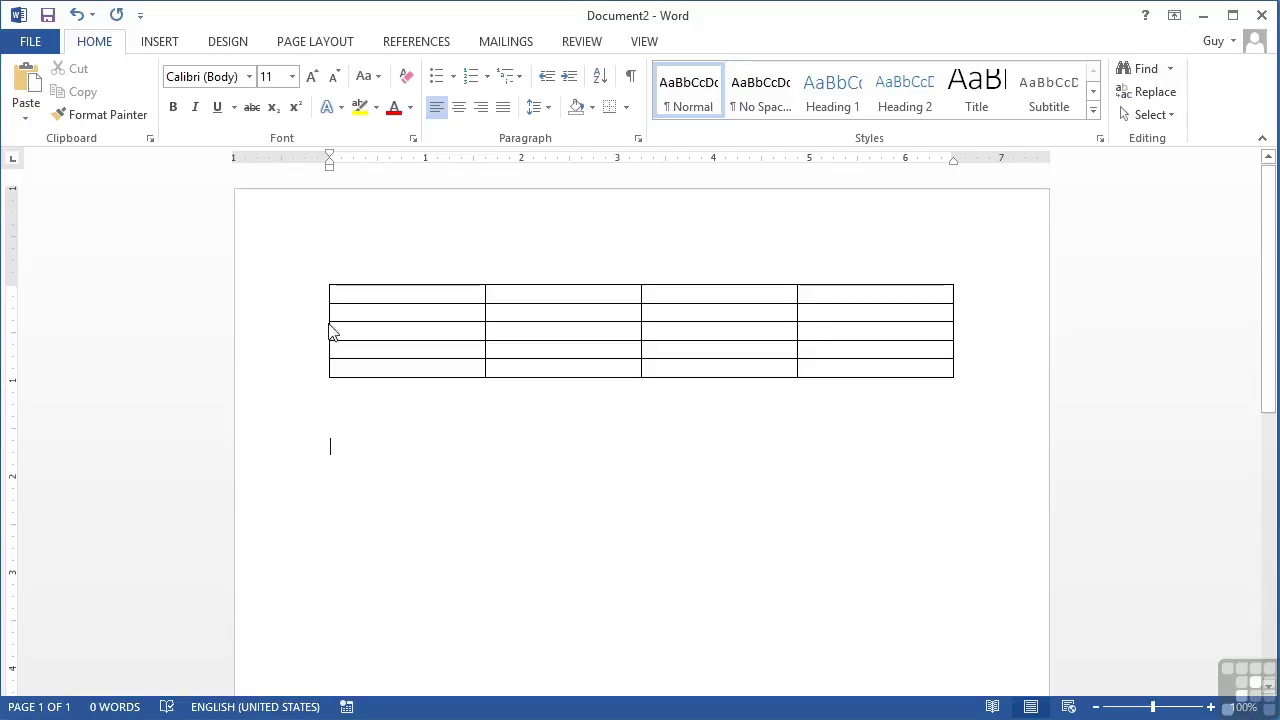
{"action": "left_click", "coordinate": [160, 42]}
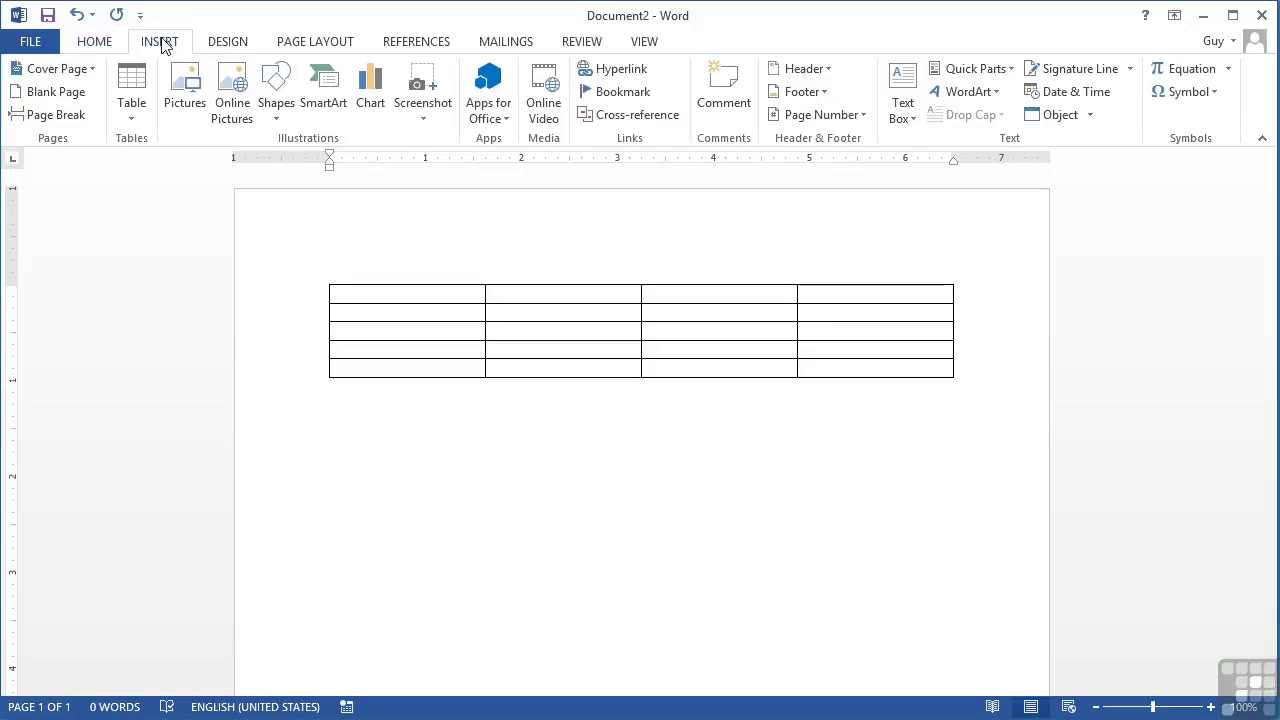
{"action": "left_click", "coordinate": [130, 118]}
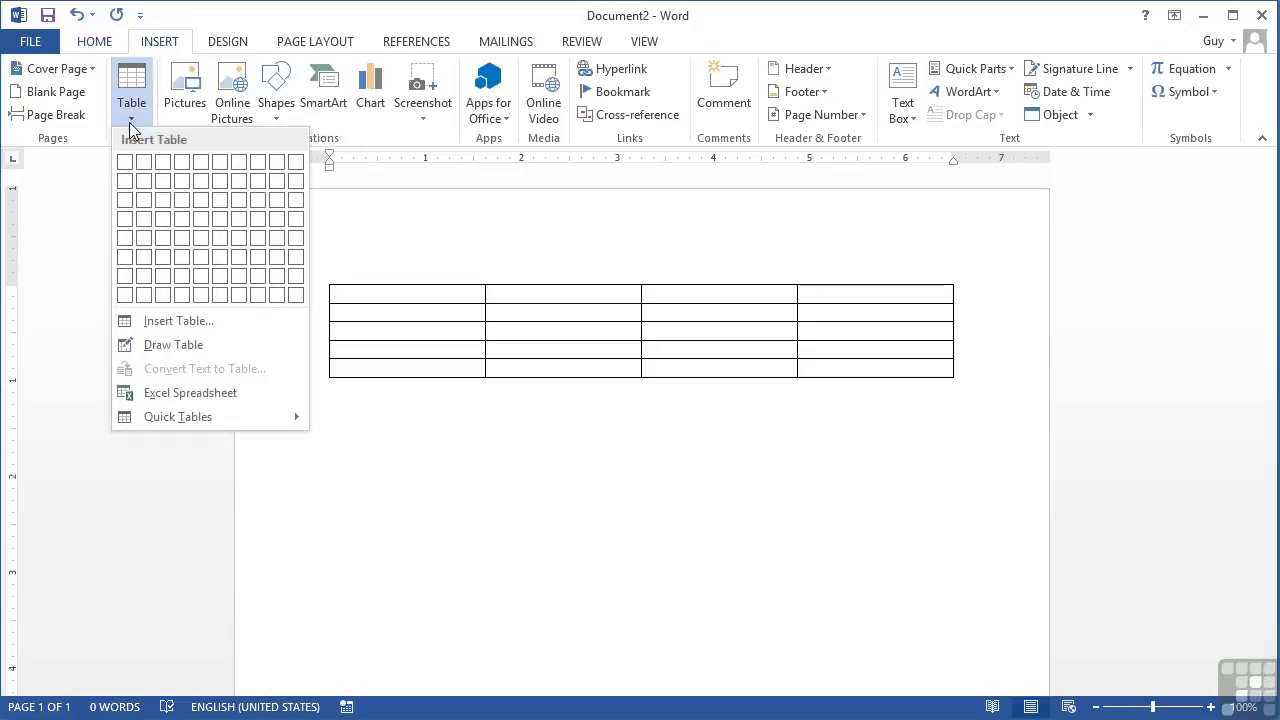
{"action": "left_click", "coordinate": [167, 321]}
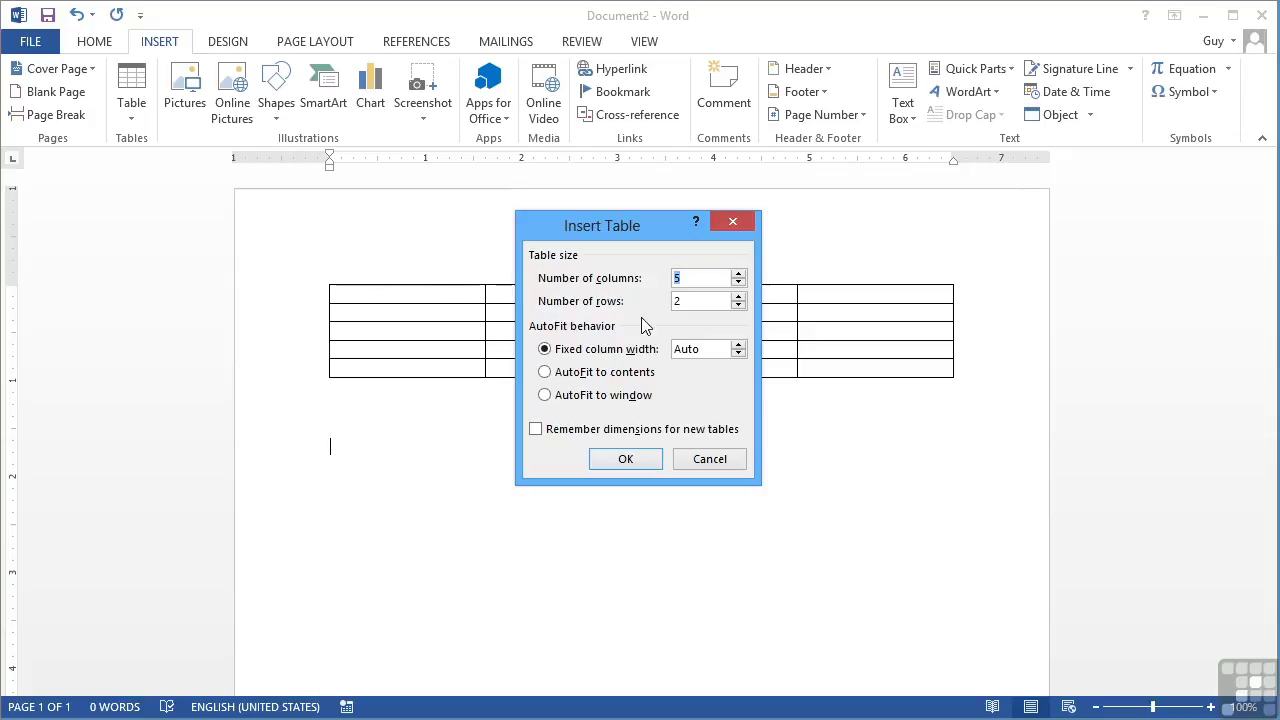
{"action": "left_click", "coordinate": [738, 273]}
{"action": "left_click", "coordinate": [738, 273]}
Step: Set the new table's AutoFit behavior to a fixed column width of Auto and create the table
{"action": "left_click", "coordinate": [739, 345]}
{"action": "left_click", "coordinate": [738, 353]}
{"action": "left_click", "coordinate": [738, 344]}
{"action": "left_click", "coordinate": [738, 353]}
{"action": "left_click", "coordinate": [738, 353]}
{"action": "left_click", "coordinate": [545, 375]}
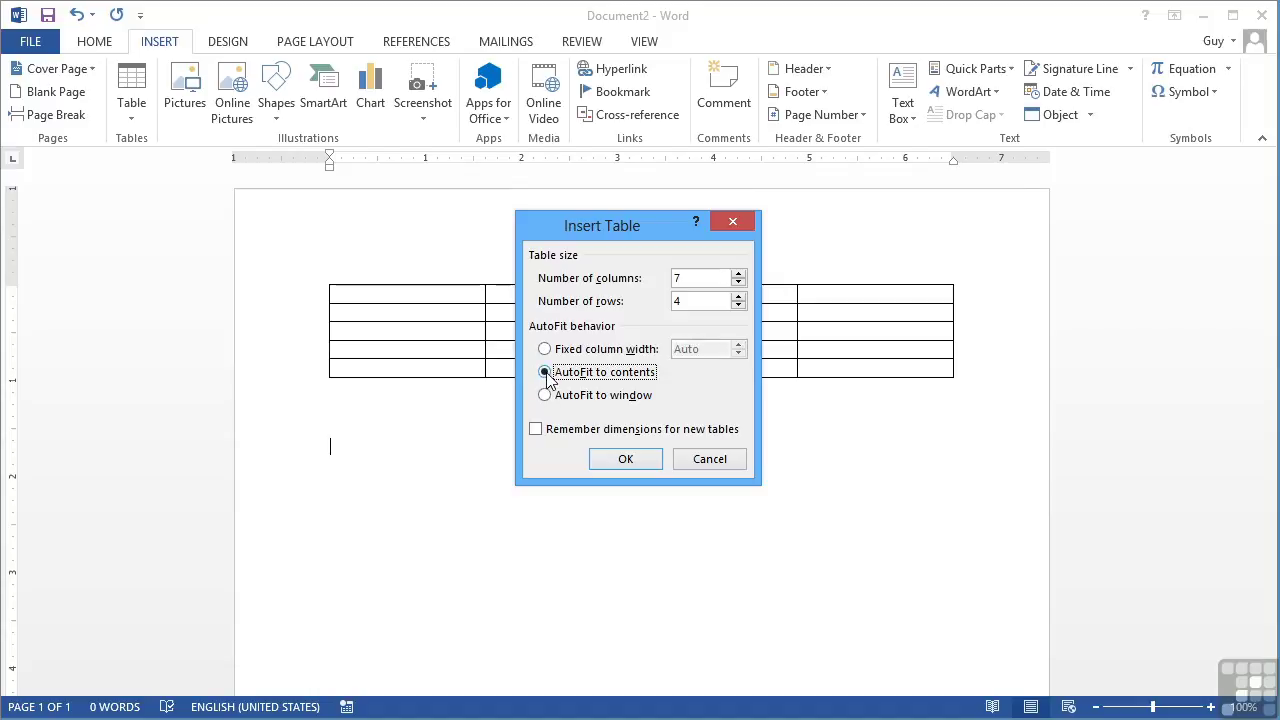
{"action": "left_click", "coordinate": [546, 397]}
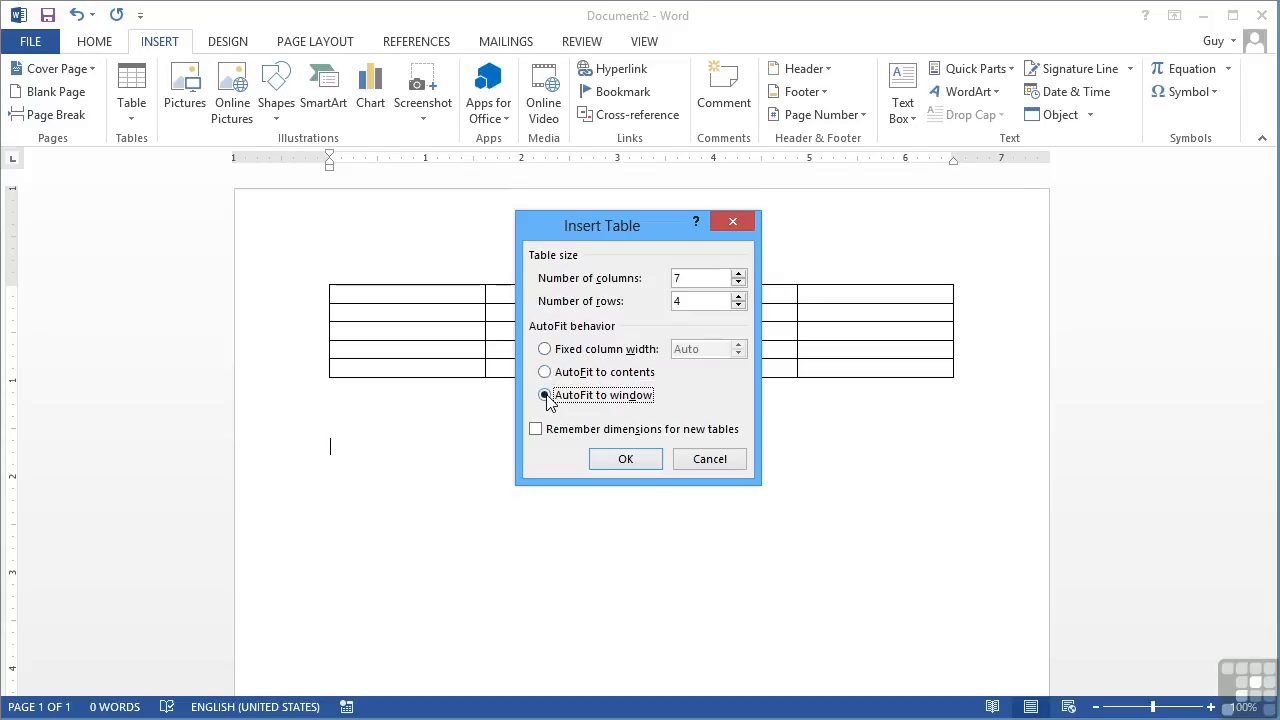
{"action": "left_click", "coordinate": [545, 350]}
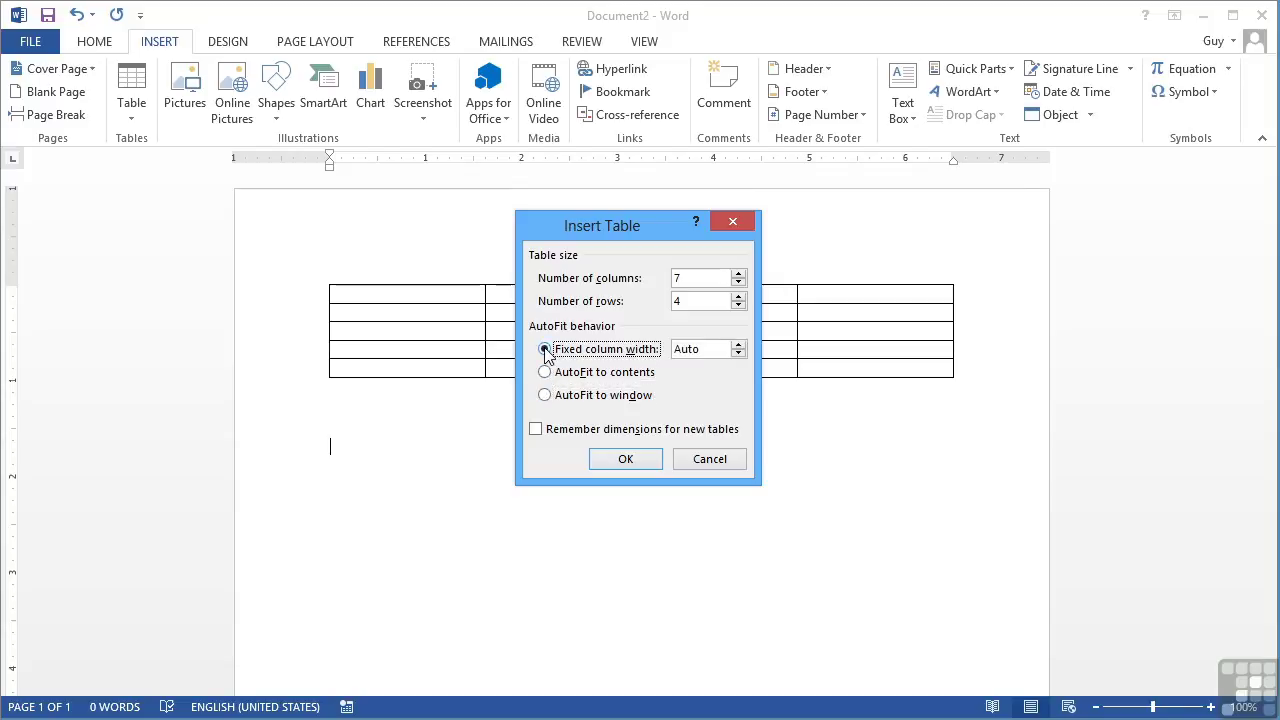
{"action": "left_click", "coordinate": [630, 464]}
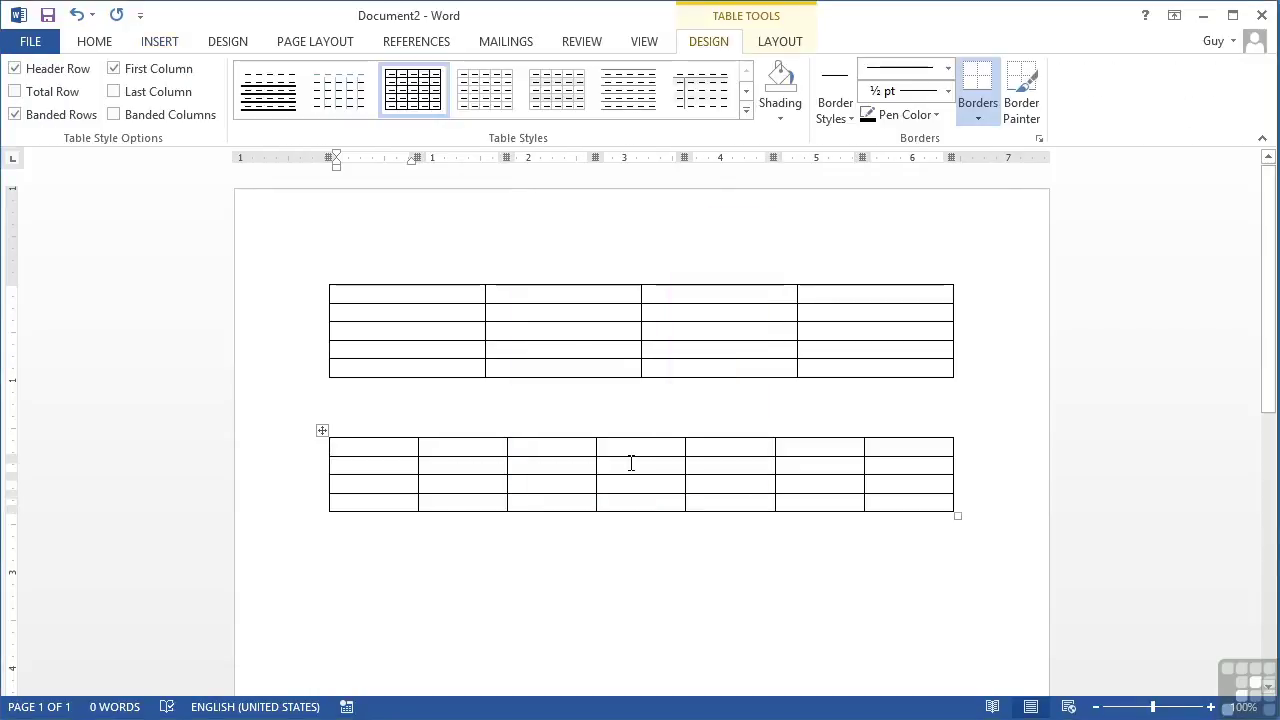
Step: Draw a freehand table below the second one as a single row of four cells, about 0.33" high
{"action": "left_click", "coordinate": [345, 558]}
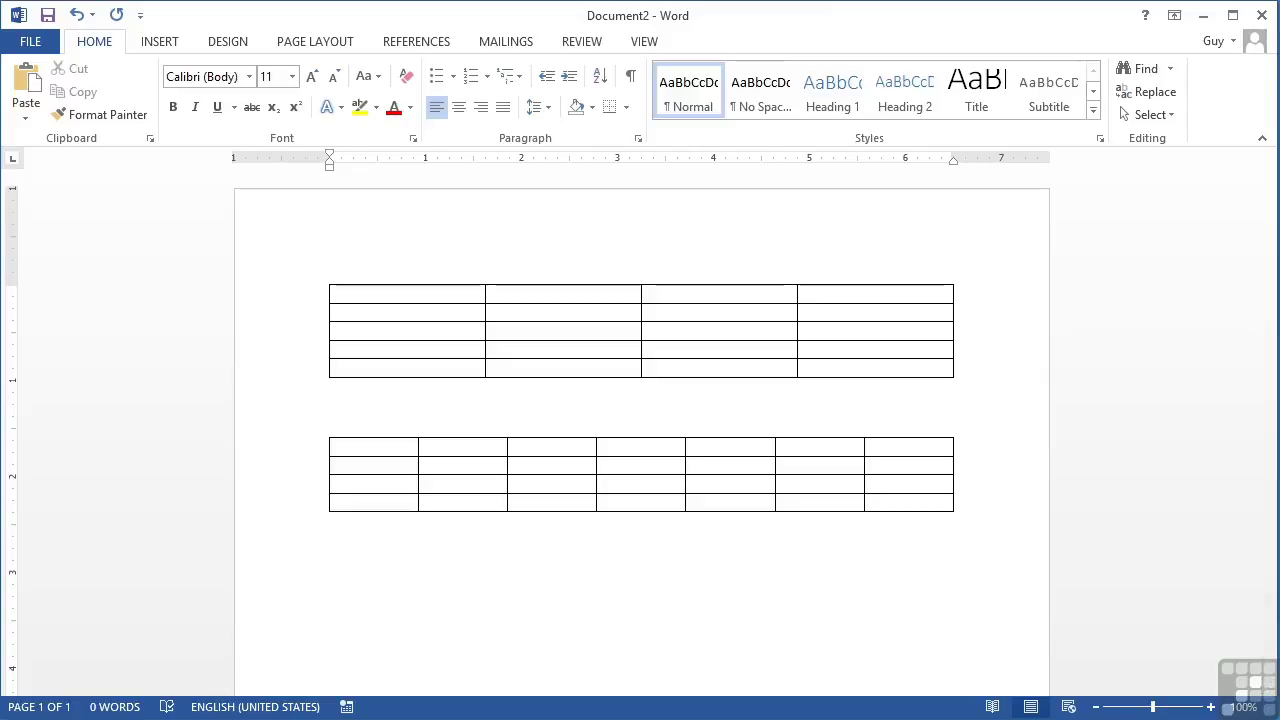
{"action": "left_click", "coordinate": [158, 44]}
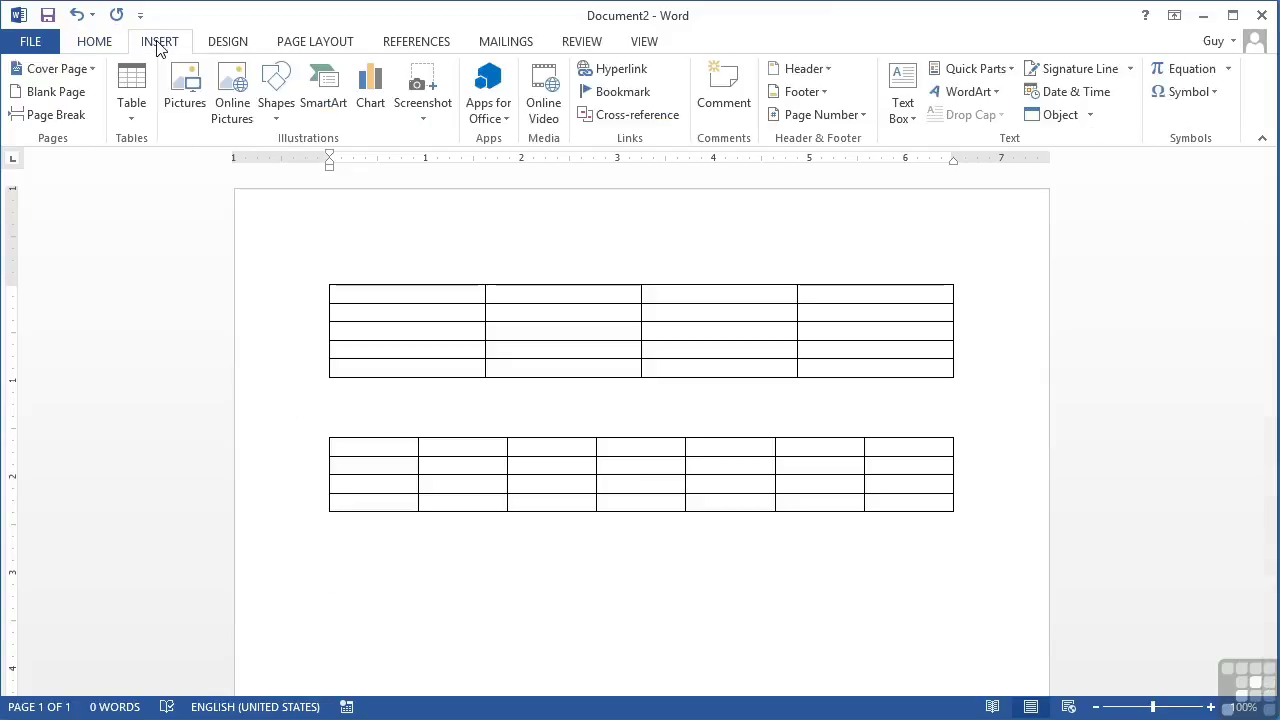
{"action": "left_click", "coordinate": [133, 122]}
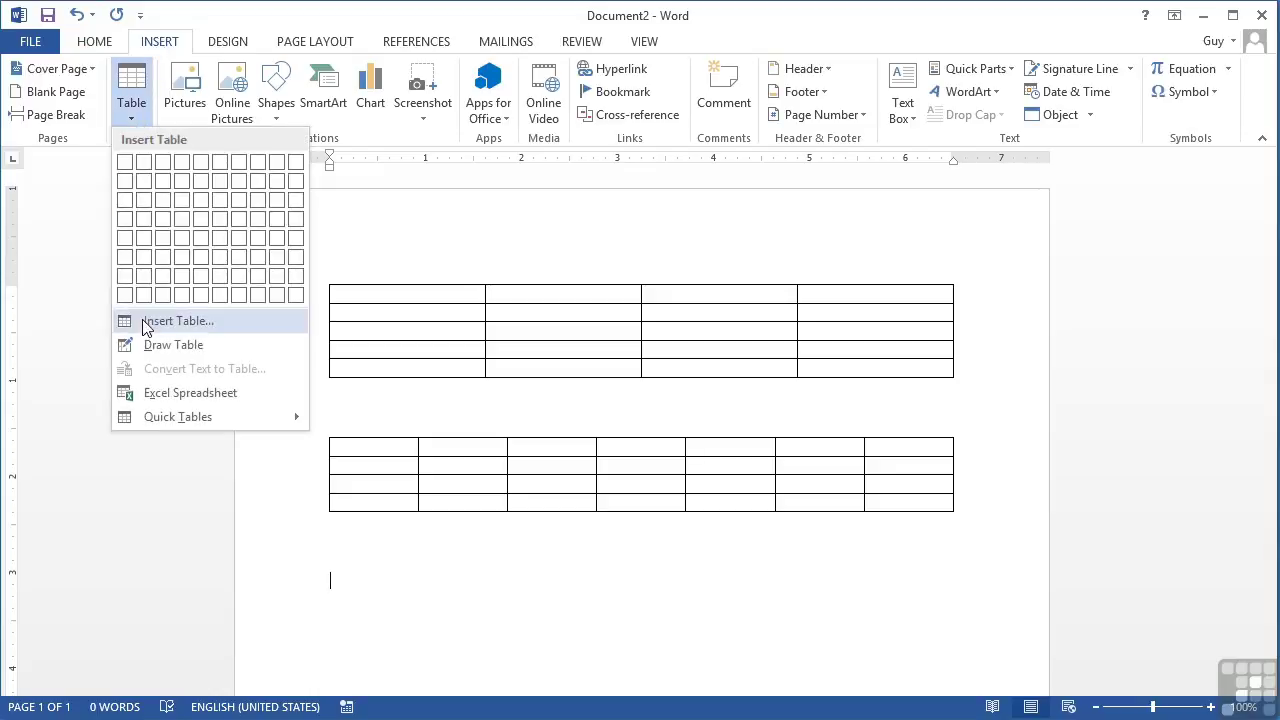
{"action": "left_click", "coordinate": [169, 345]}
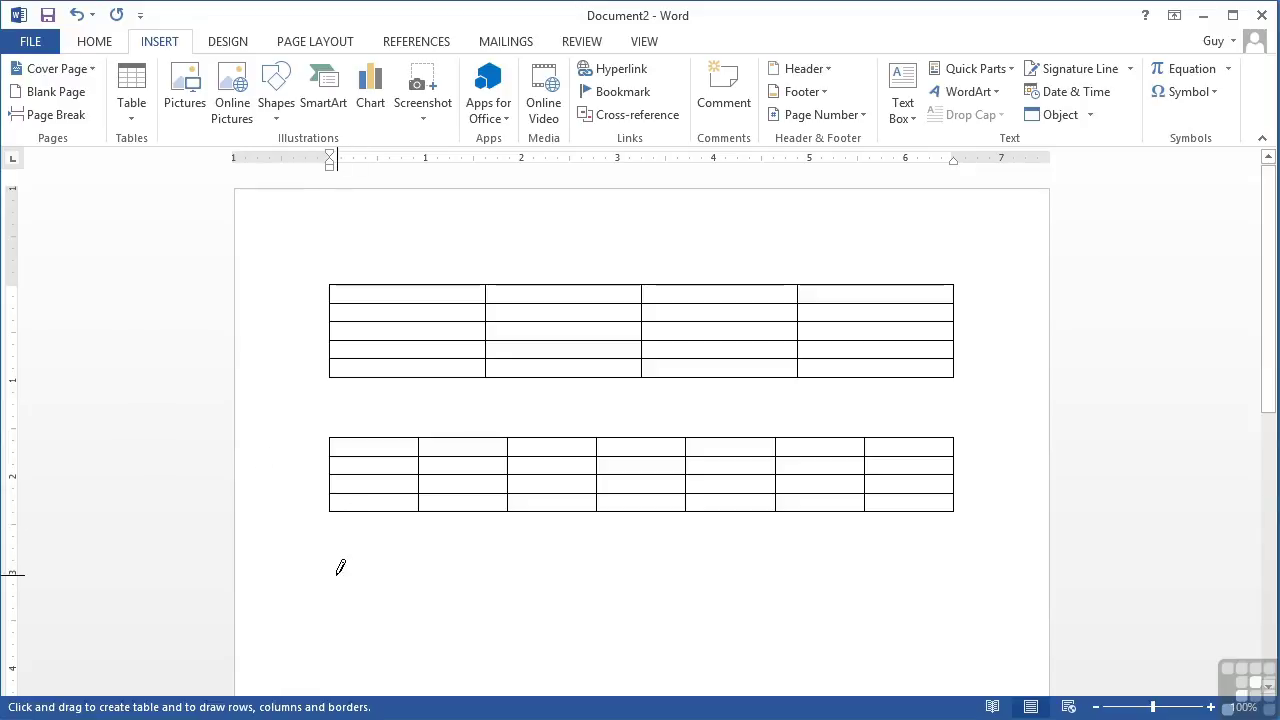
{"action": "mouse_move", "coordinate": [330, 576]}
{"action": "left_mouse_down"}
{"action": "mouse_move", "coordinate": [392, 596]}
{"action": "mouse_move", "coordinate": [660, 607]}
{"action": "left_mouse_up"}
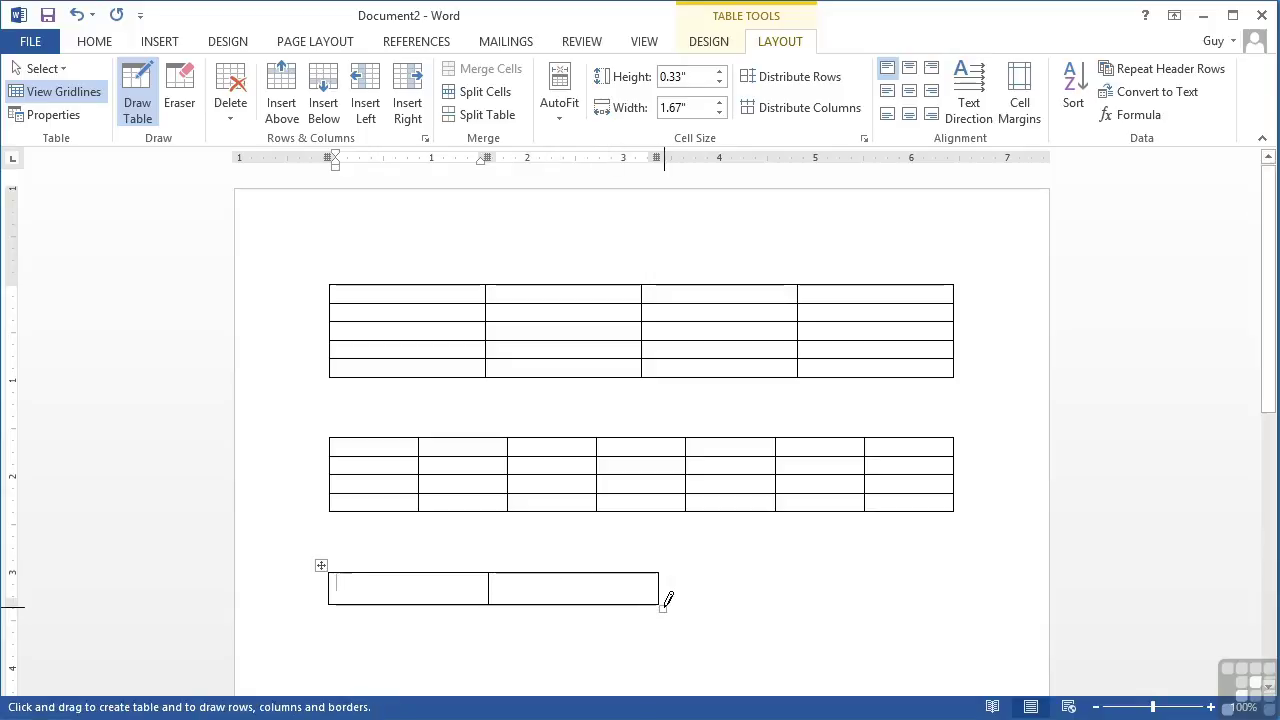
{"action": "mouse_move", "coordinate": [667, 567]}
{"action": "left_mouse_down"}
{"action": "mouse_move", "coordinate": [689, 592]}
{"action": "mouse_move", "coordinate": [780, 630]}
{"action": "mouse_move", "coordinate": [800, 592]}
{"action": "mouse_move", "coordinate": [816, 606]}
{"action": "mouse_move", "coordinate": [812, 596]}
{"action": "mouse_move", "coordinate": [931, 614]}
{"action": "mouse_move", "coordinate": [966, 604]}
{"action": "left_mouse_up"}
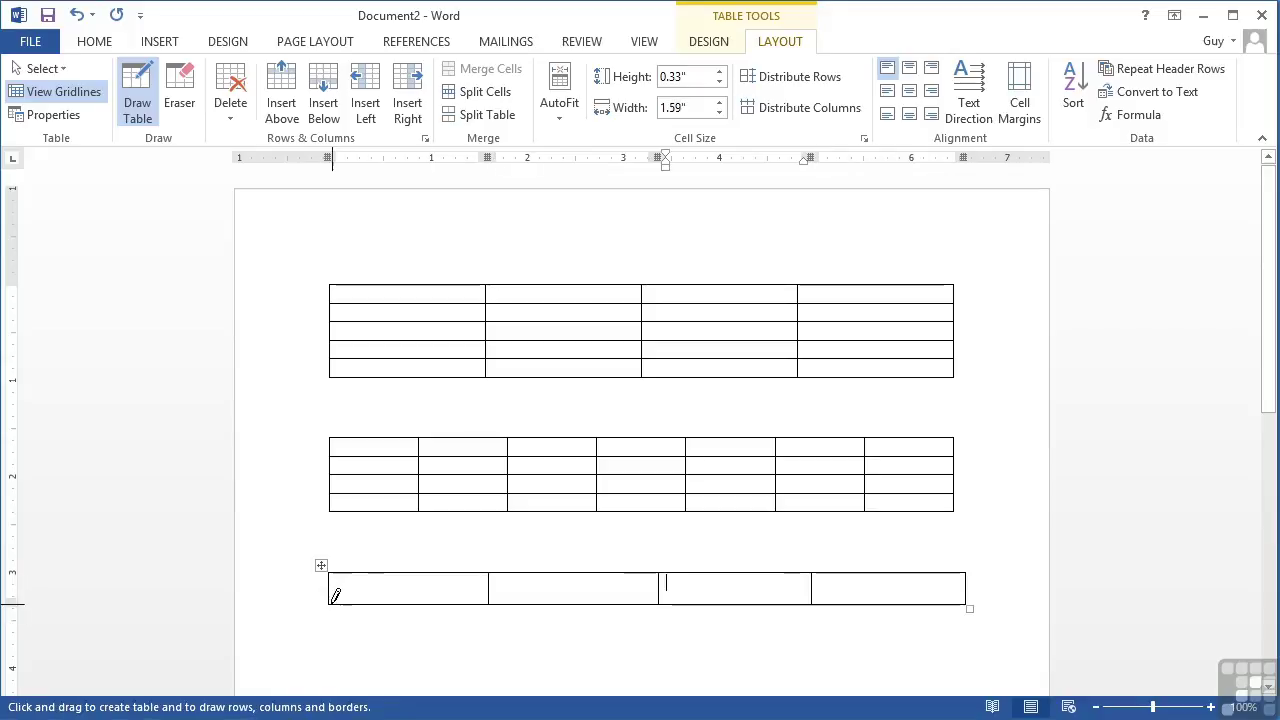
Step: Draw two cells about 0.73" high beneath the first two cells of the hand-drawn table and finish drawing
{"action": "mouse_move", "coordinate": [334, 603]}
{"action": "left_mouse_down"}
{"action": "mouse_move", "coordinate": [460, 646]}
{"action": "mouse_move", "coordinate": [484, 640]}
{"action": "mouse_move", "coordinate": [477, 672]}
{"action": "left_mouse_up"}
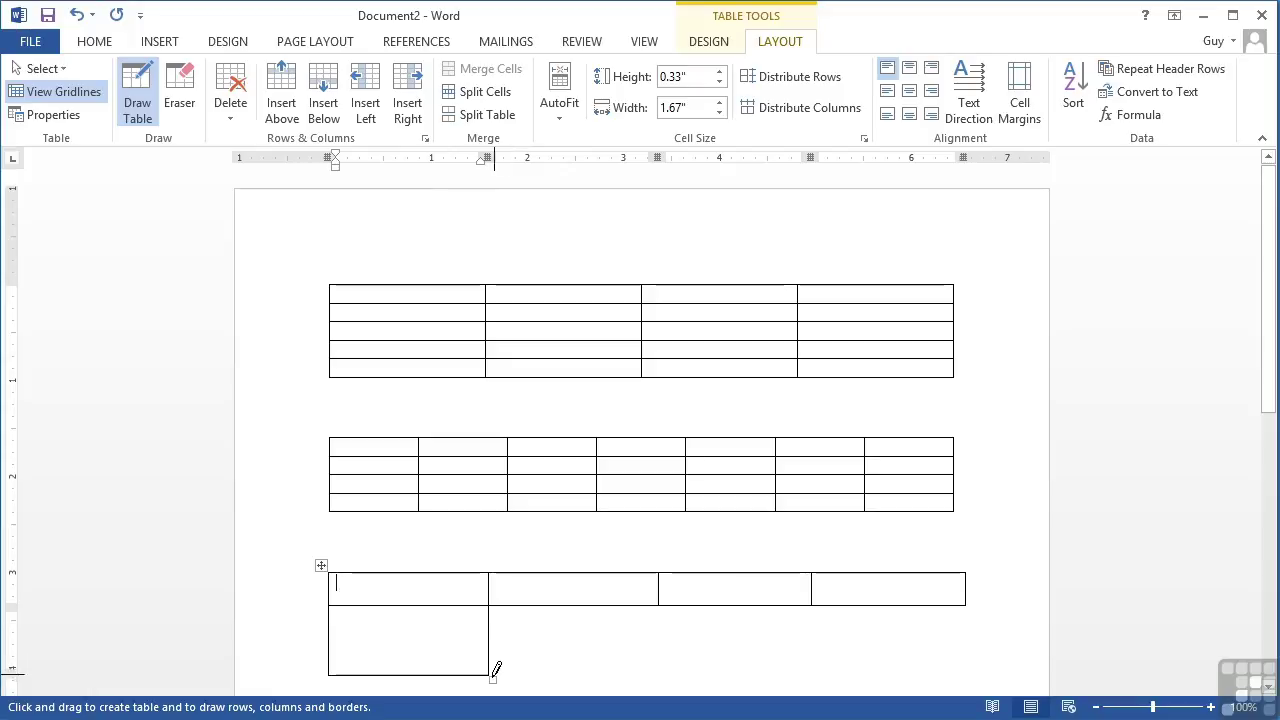
{"action": "left_click_drag", "start_coordinate": [490, 677], "coordinate": [660, 612]}
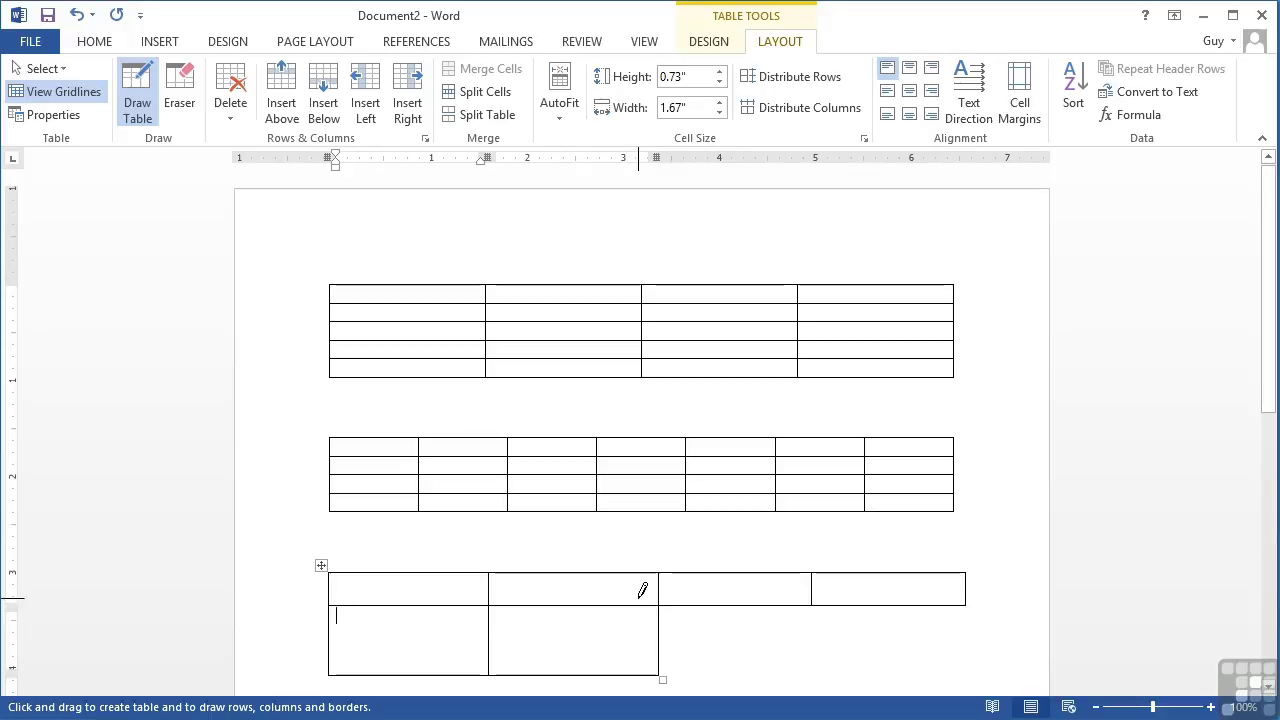
{"action": "scroll", "coordinate": [657, 614], "scroll_direction": "down", "scroll_amount": 1}
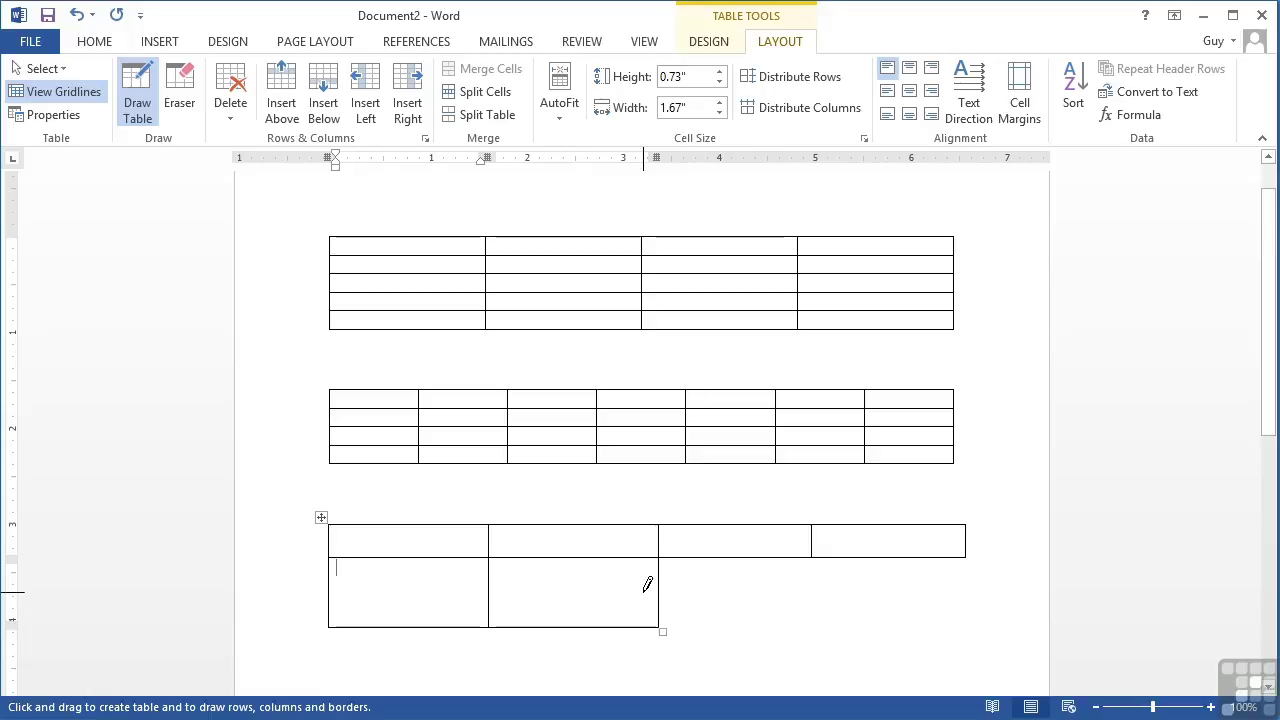
{"action": "key", "text": "Escape"}
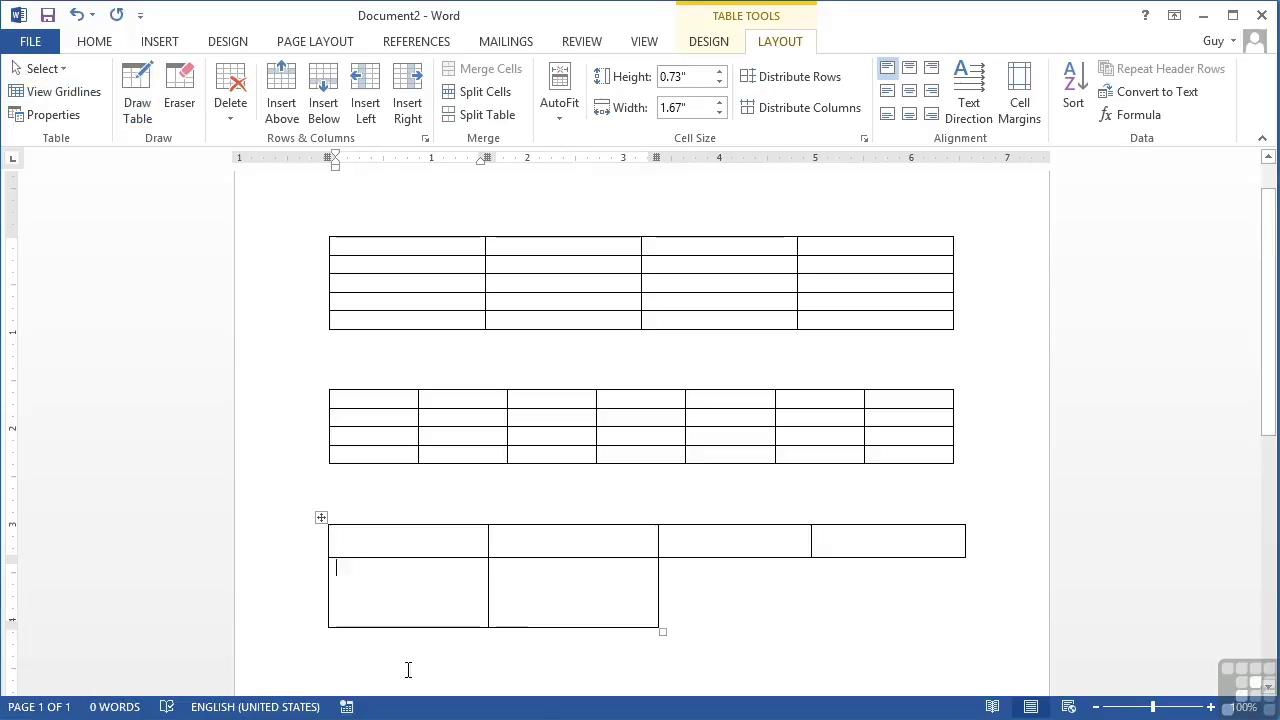
Step: Insert the built-in Calendar 2 quick table below the hand-drawn table
{"action": "left_click", "coordinate": [352, 662]}
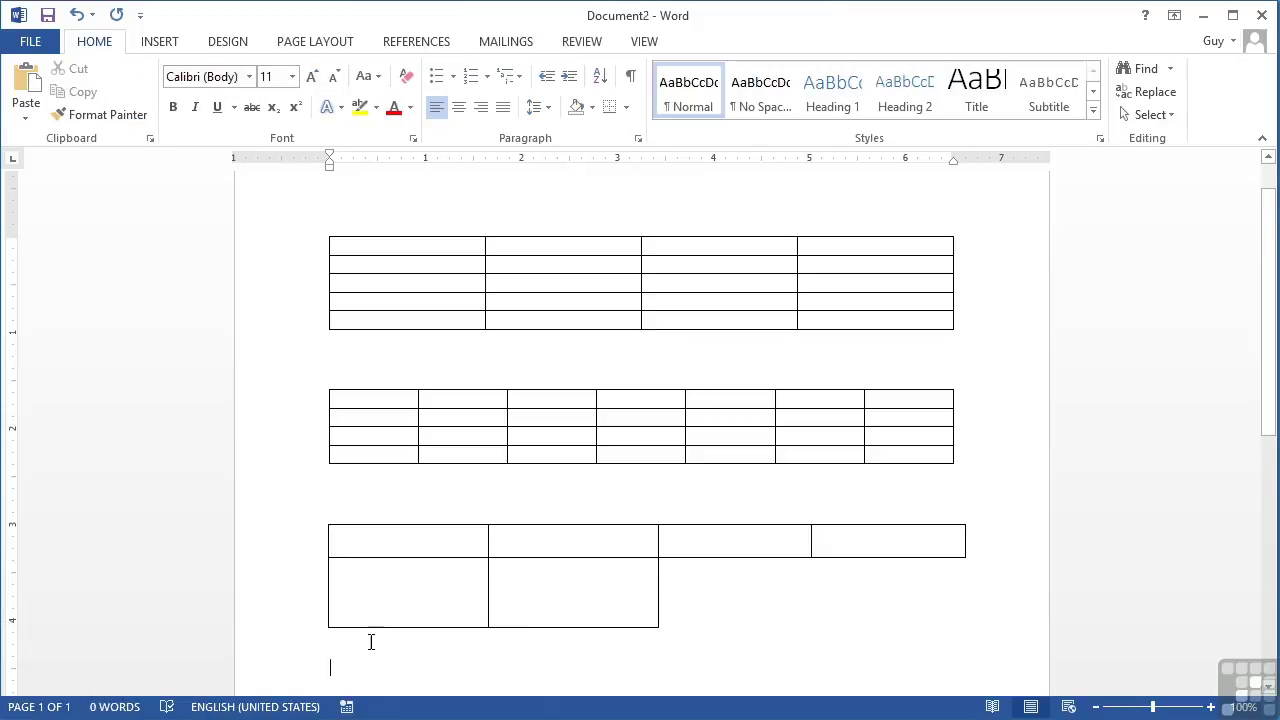
{"action": "scroll", "coordinate": [370, 632], "scroll_direction": "down", "scroll_amount": 1}
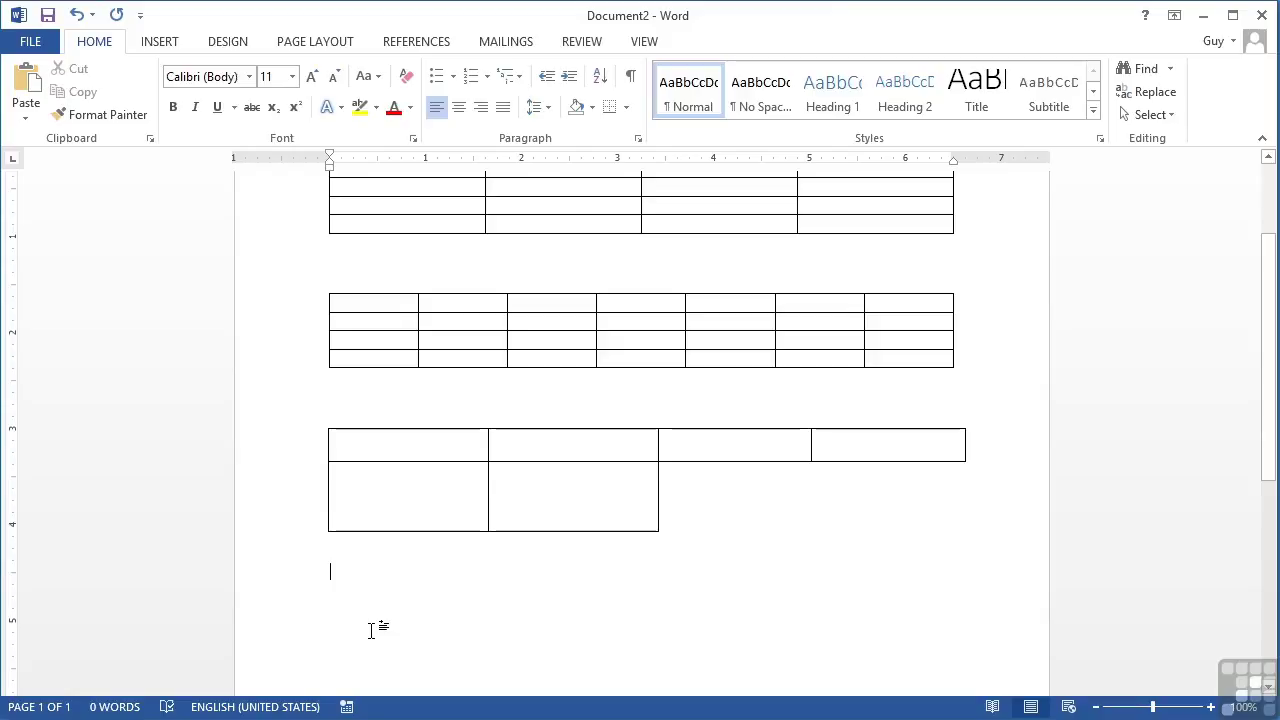
{"action": "left_click", "coordinate": [160, 43]}
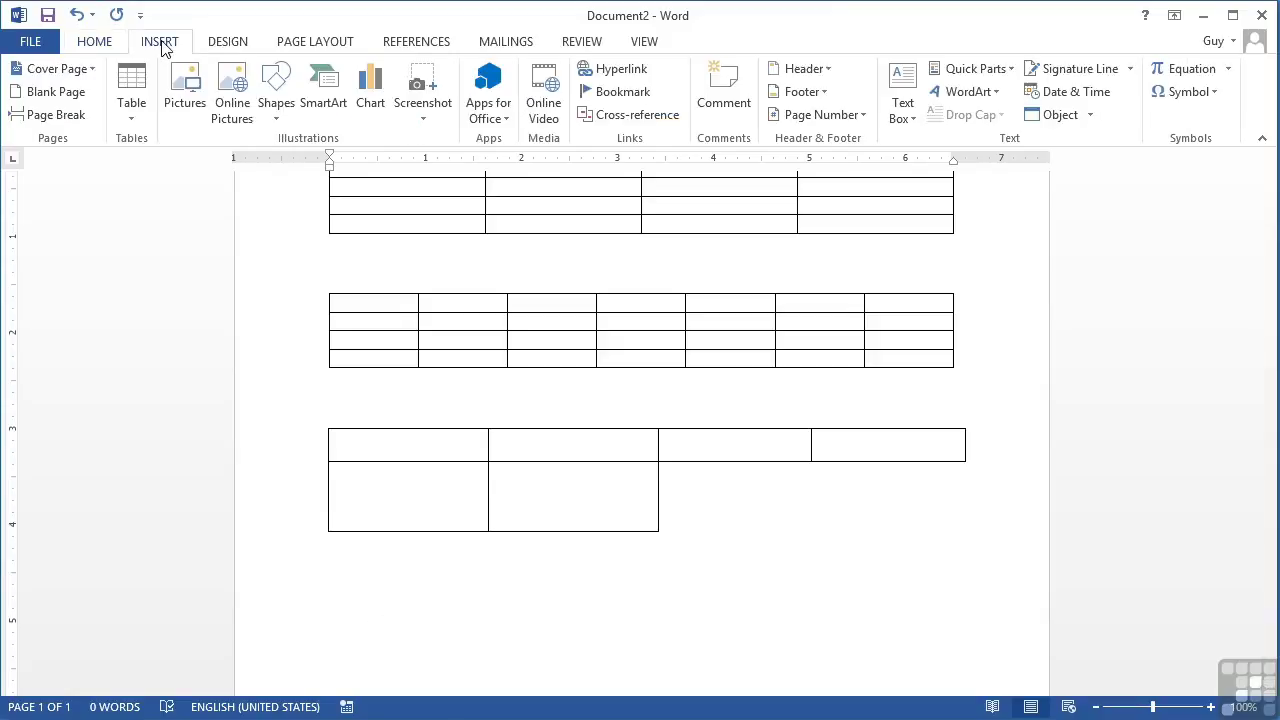
{"action": "left_click", "coordinate": [137, 122]}
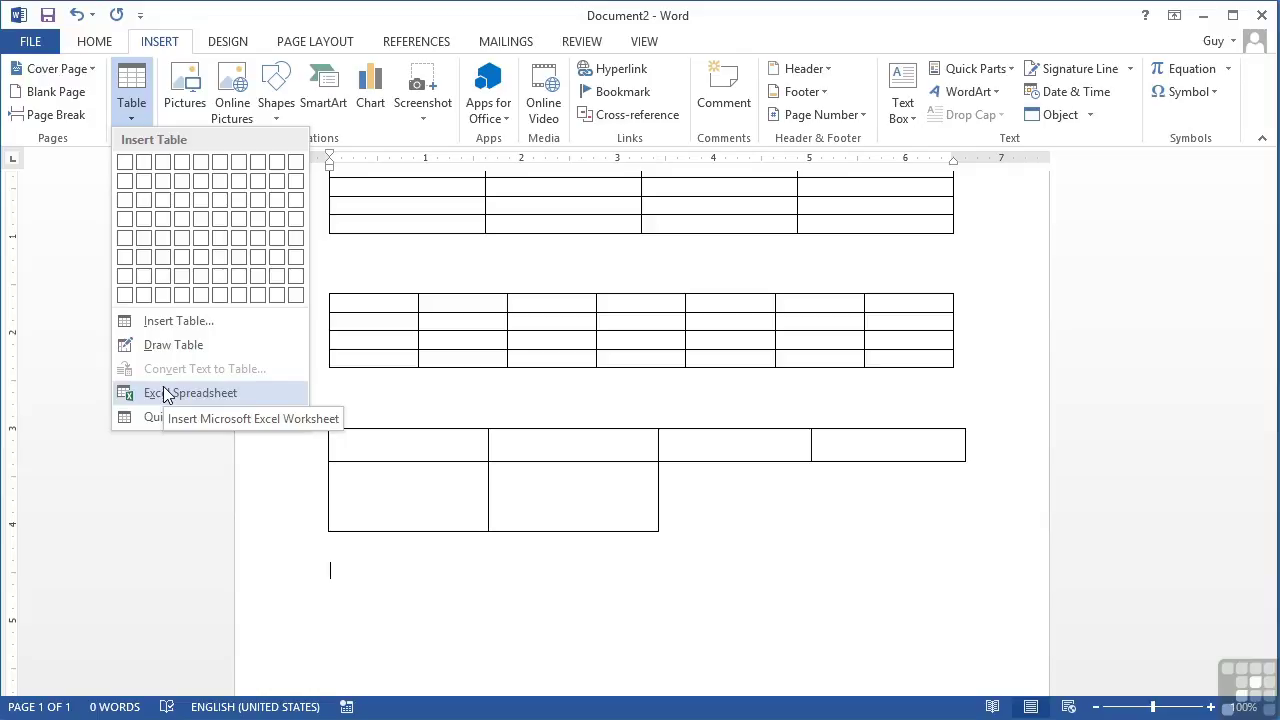
{"action": "mouse_move", "coordinate": [177, 421]}
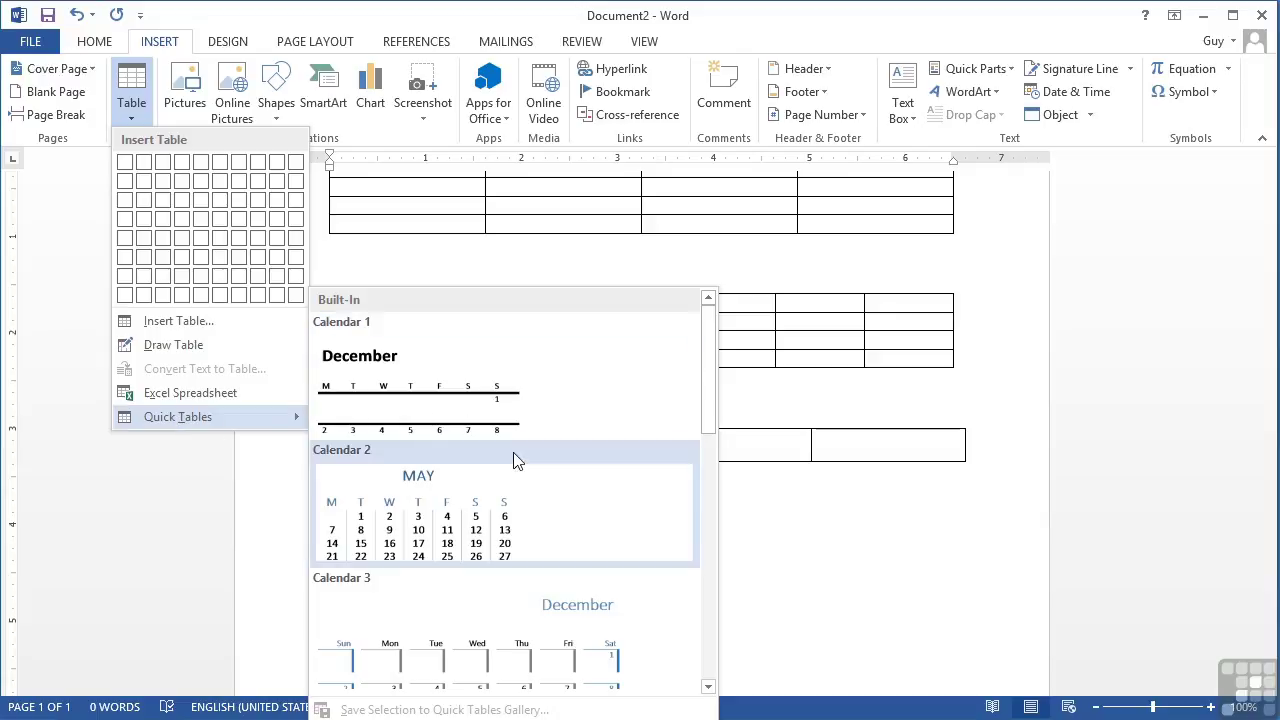
{"action": "scroll", "coordinate": [540, 488], "scroll_direction": "down", "scroll_amount": 3}
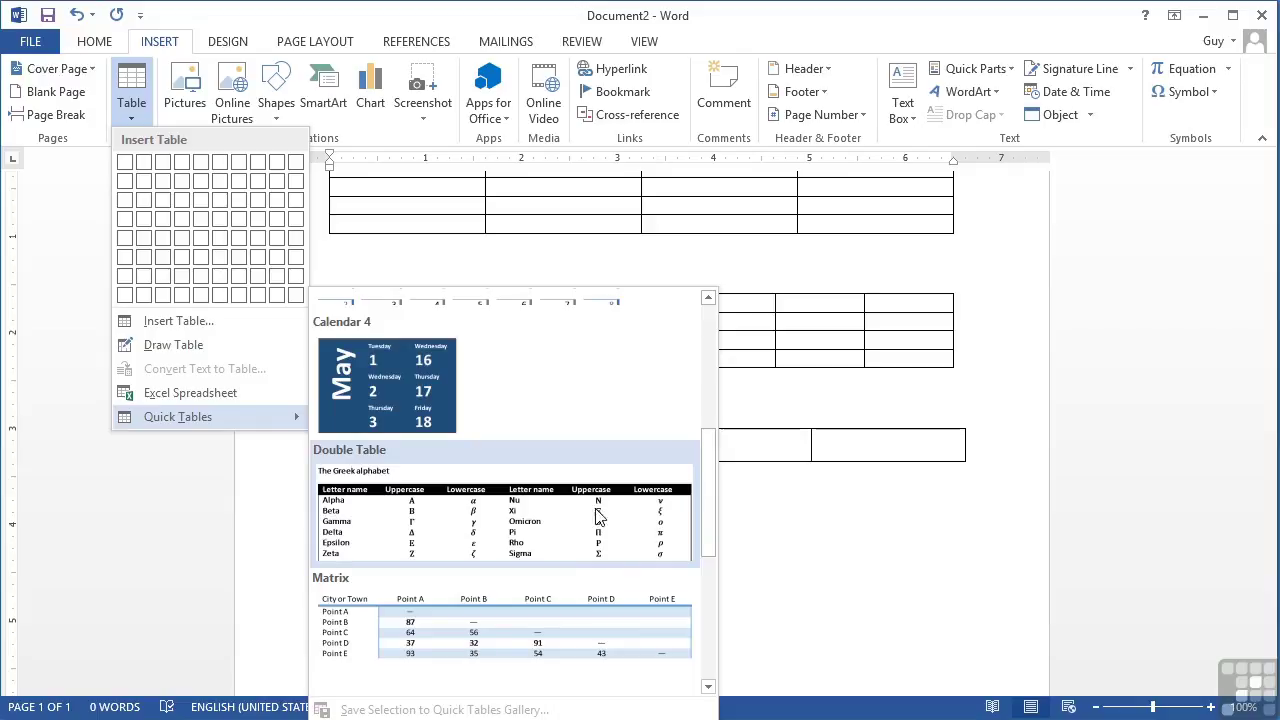
{"action": "left_click_drag", "start_coordinate": [707, 534], "coordinate": [686, 428]}
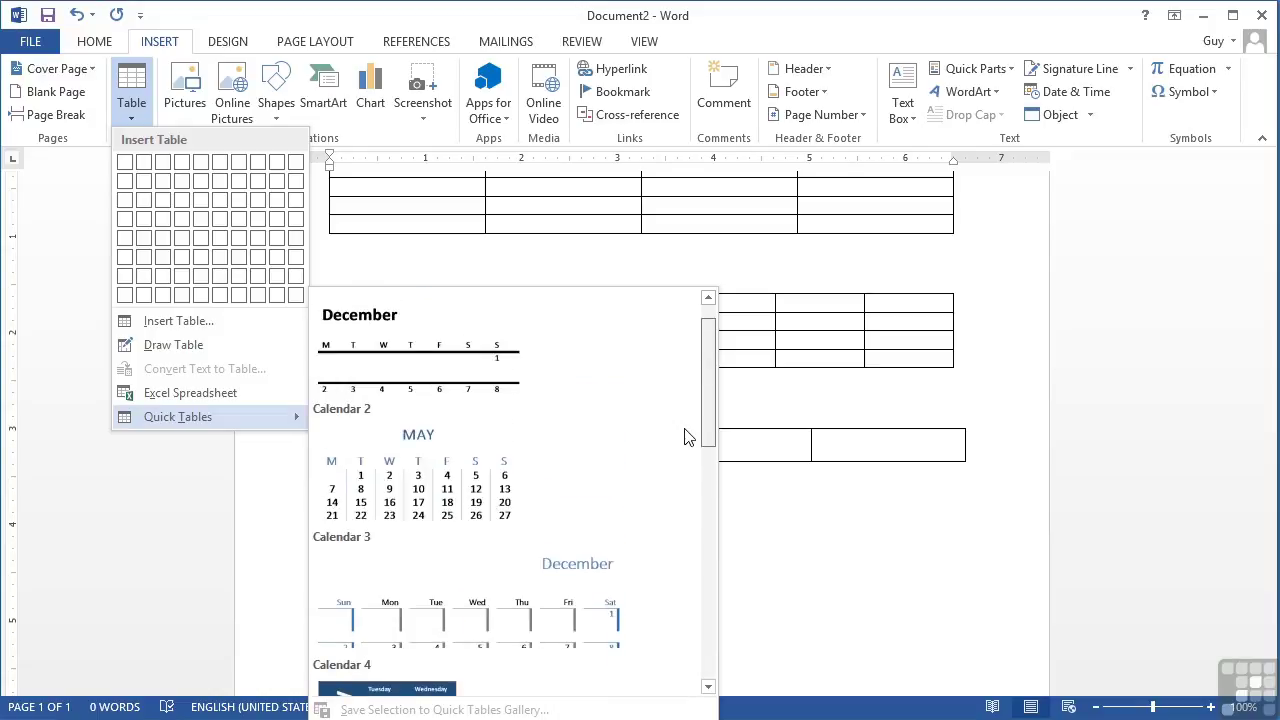
{"action": "left_click", "coordinate": [418, 473]}
{"action": "scroll", "coordinate": [550, 610], "scroll_direction": "down", "scroll_amount": 2}
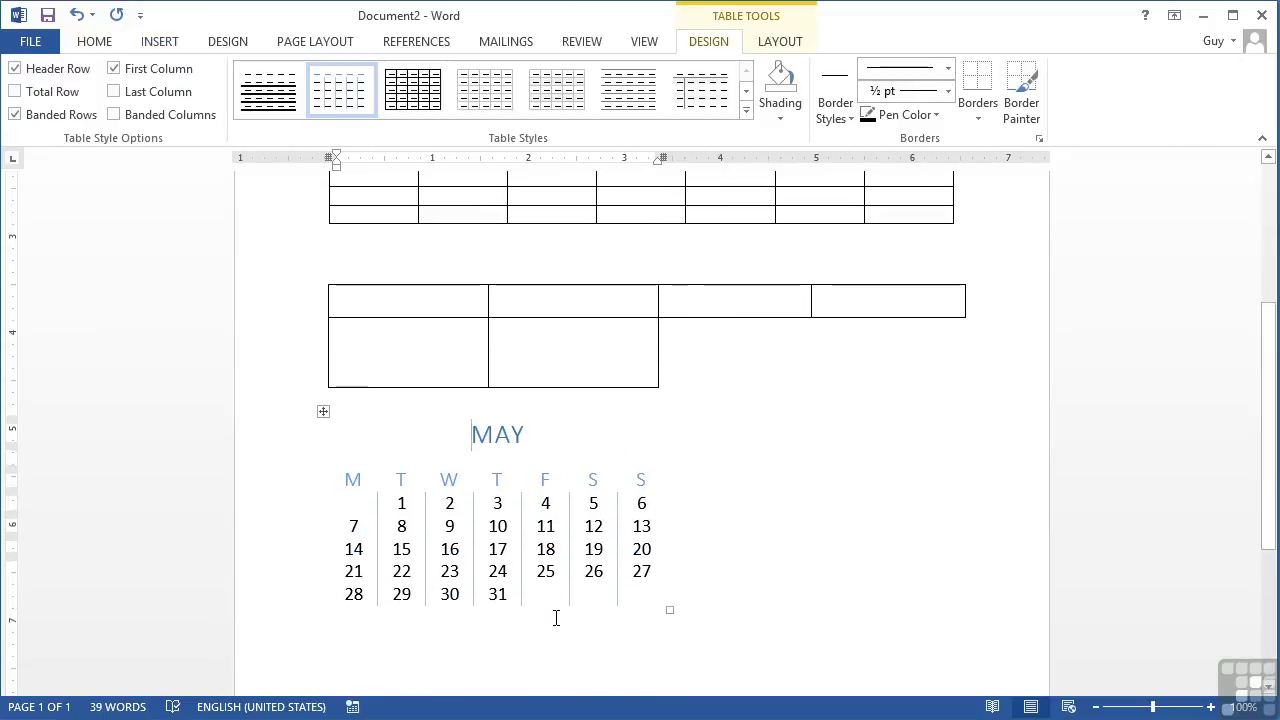
{"action": "scroll", "coordinate": [556, 618], "scroll_direction": "down", "scroll_amount": 1}
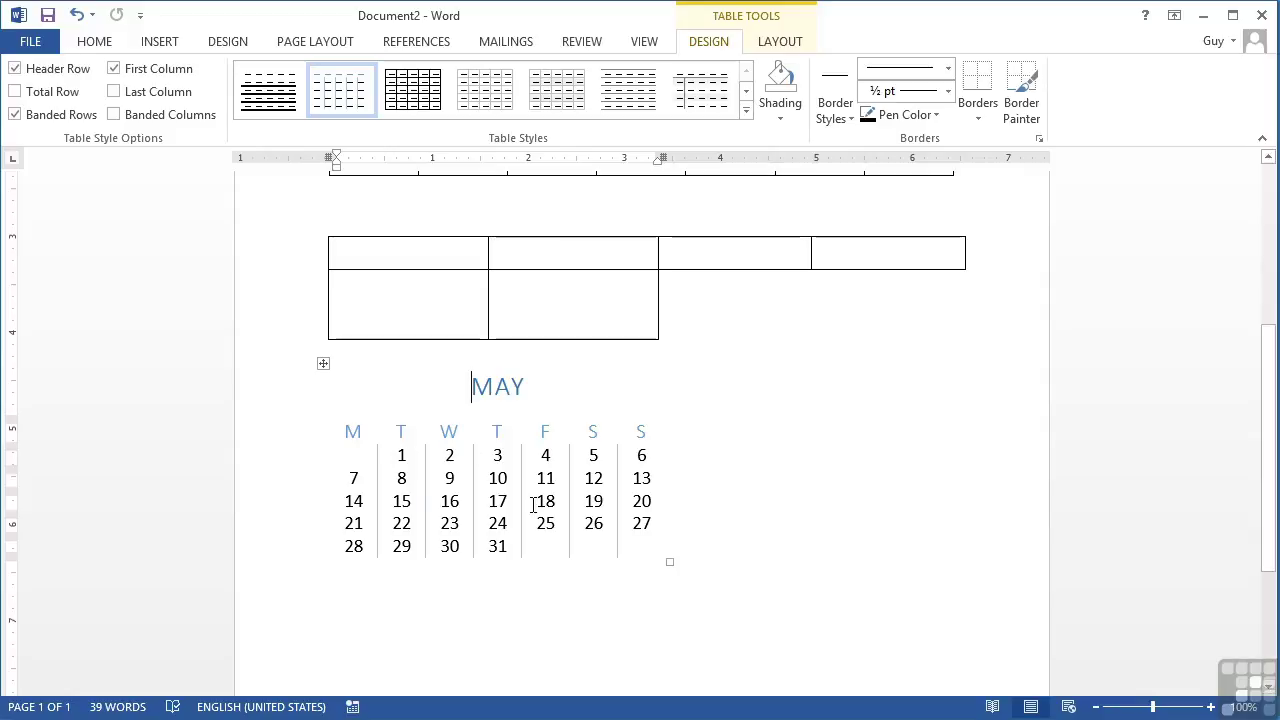
{"action": "left_click", "coordinate": [505, 459]}
{"action": "left_click", "coordinate": [563, 463]}
{"action": "left_click", "coordinate": [601, 457]}
{"action": "left_click", "coordinate": [637, 458]}
Step: Insert the built-in Double Table quick table with the Greek alphabet below the May calendar
{"action": "left_click", "coordinate": [383, 607]}
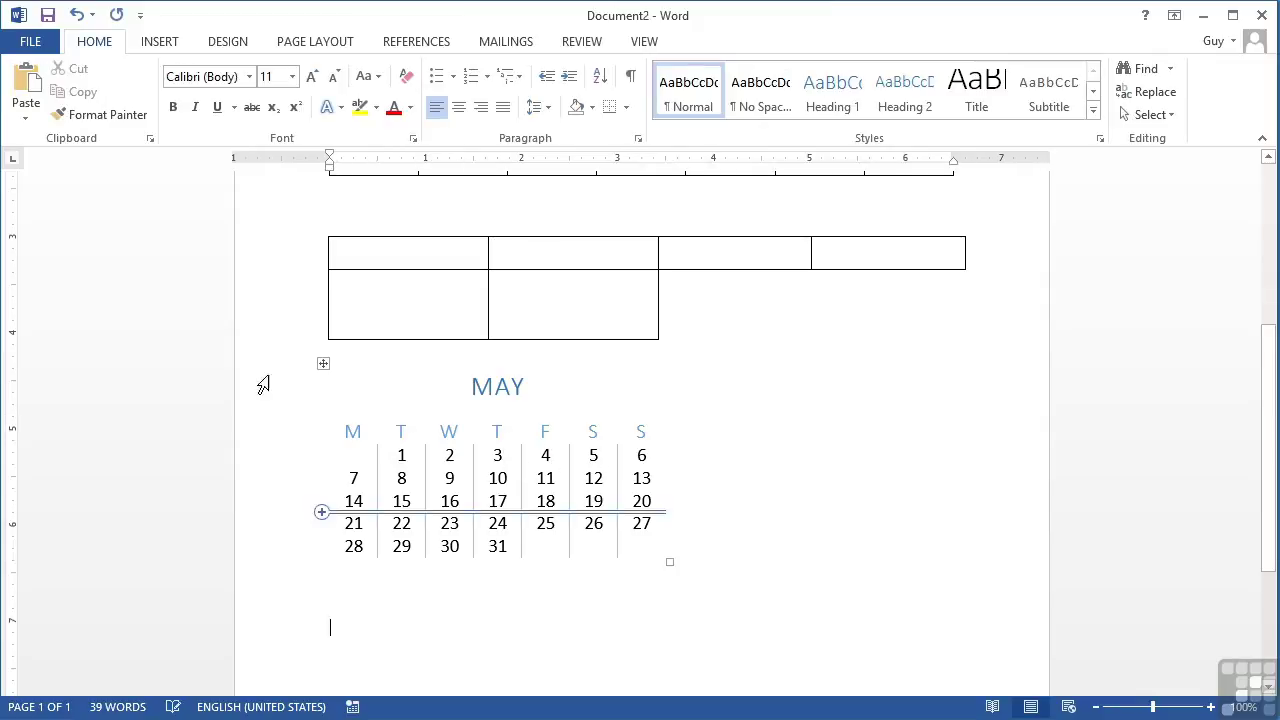
{"action": "left_click", "coordinate": [148, 44]}
{"action": "left_click", "coordinate": [135, 118]}
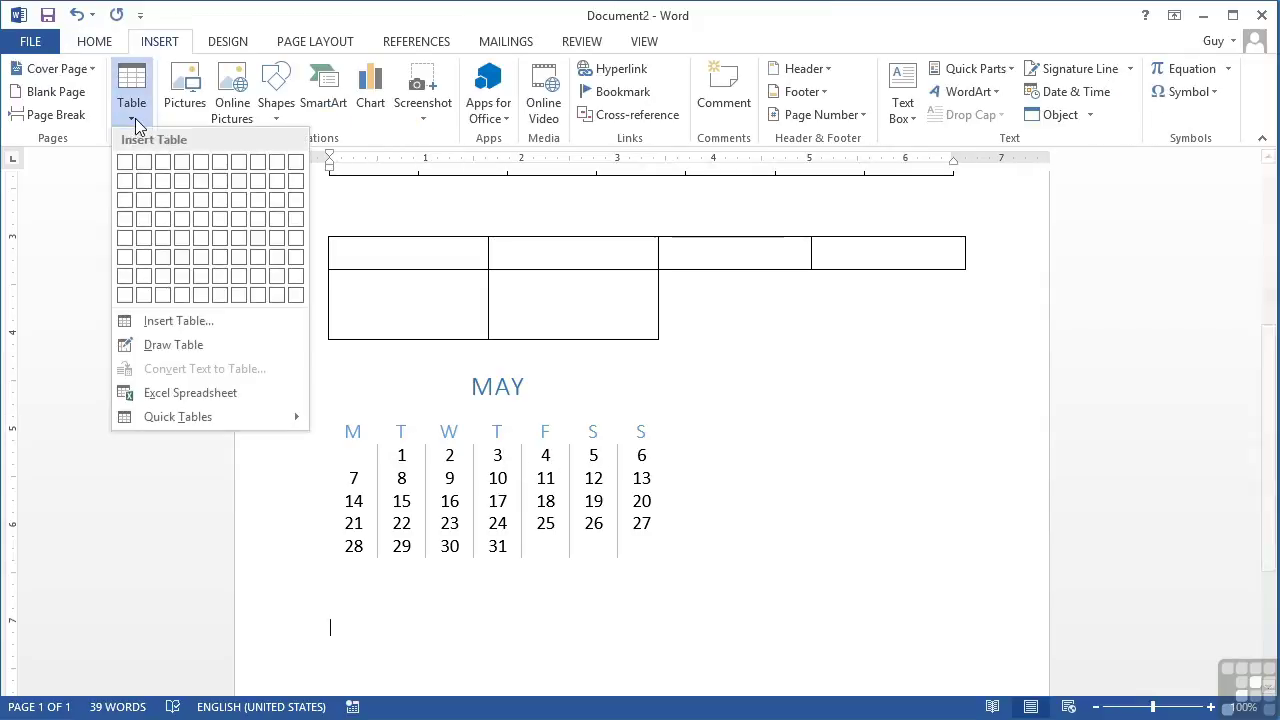
{"action": "scroll", "coordinate": [543, 530], "scroll_direction": "down", "scroll_amount": 10}
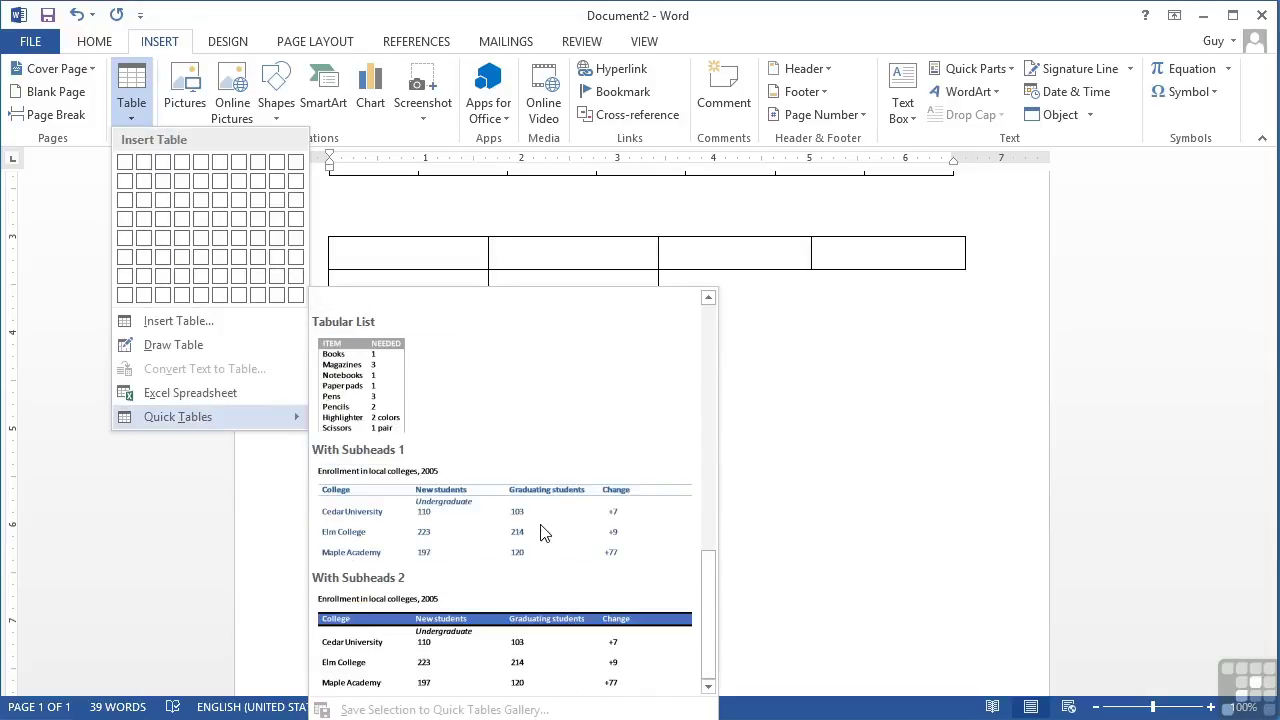
{"action": "scroll", "coordinate": [660, 531], "scroll_direction": "up", "scroll_amount": 6}
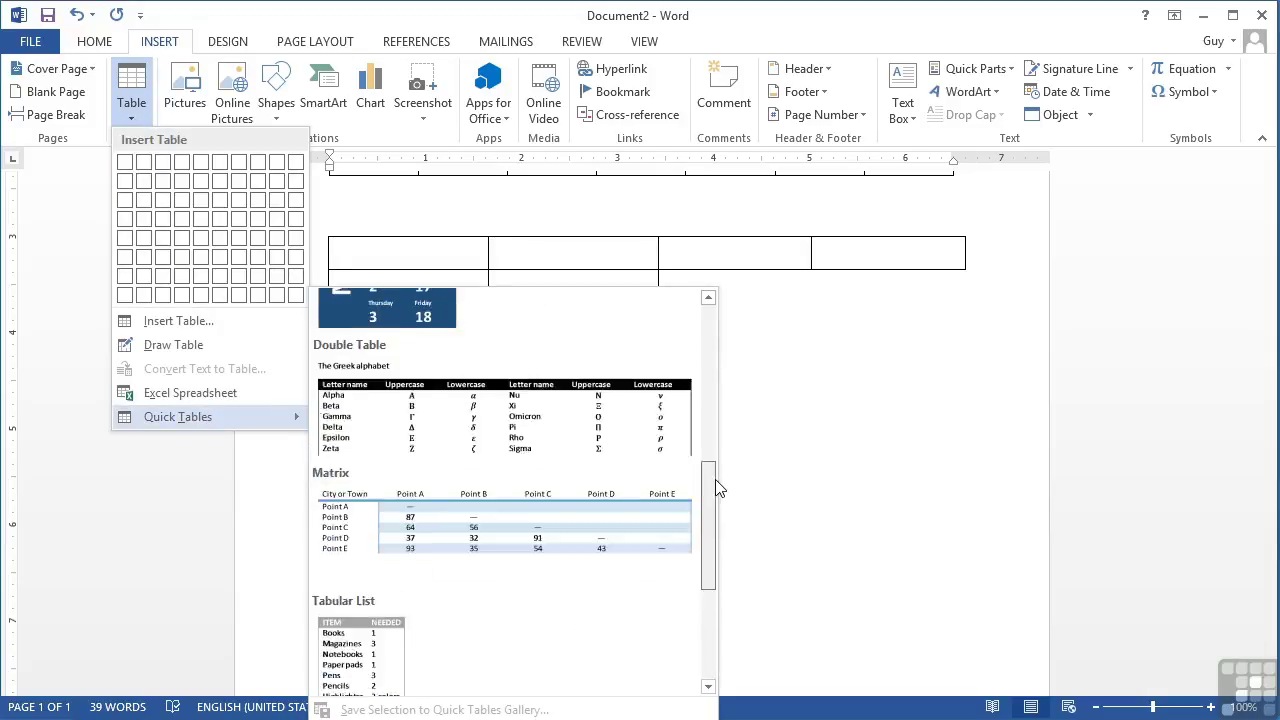
{"action": "left_click", "coordinate": [490, 500]}
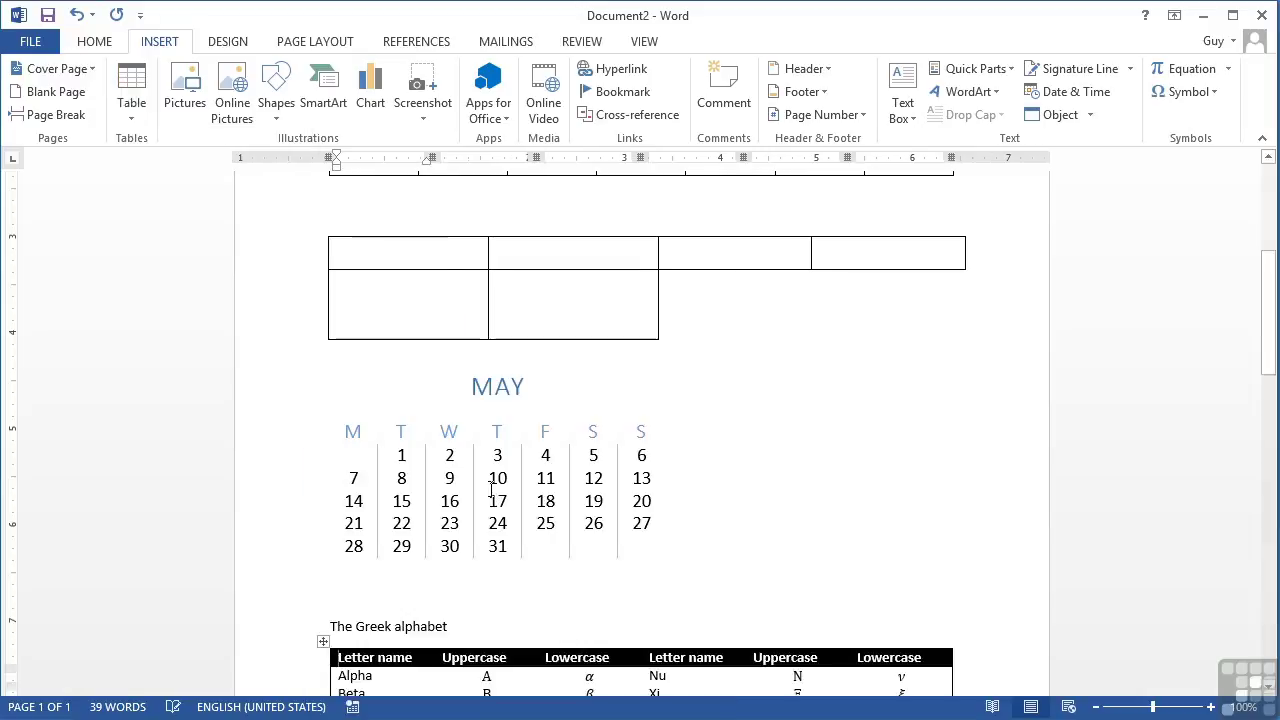
Step: Examine the cells in the first letter row of the Greek alphabet table and look over the other tables in the document
{"action": "scroll", "coordinate": [546, 571], "scroll_direction": "down", "scroll_amount": 4}
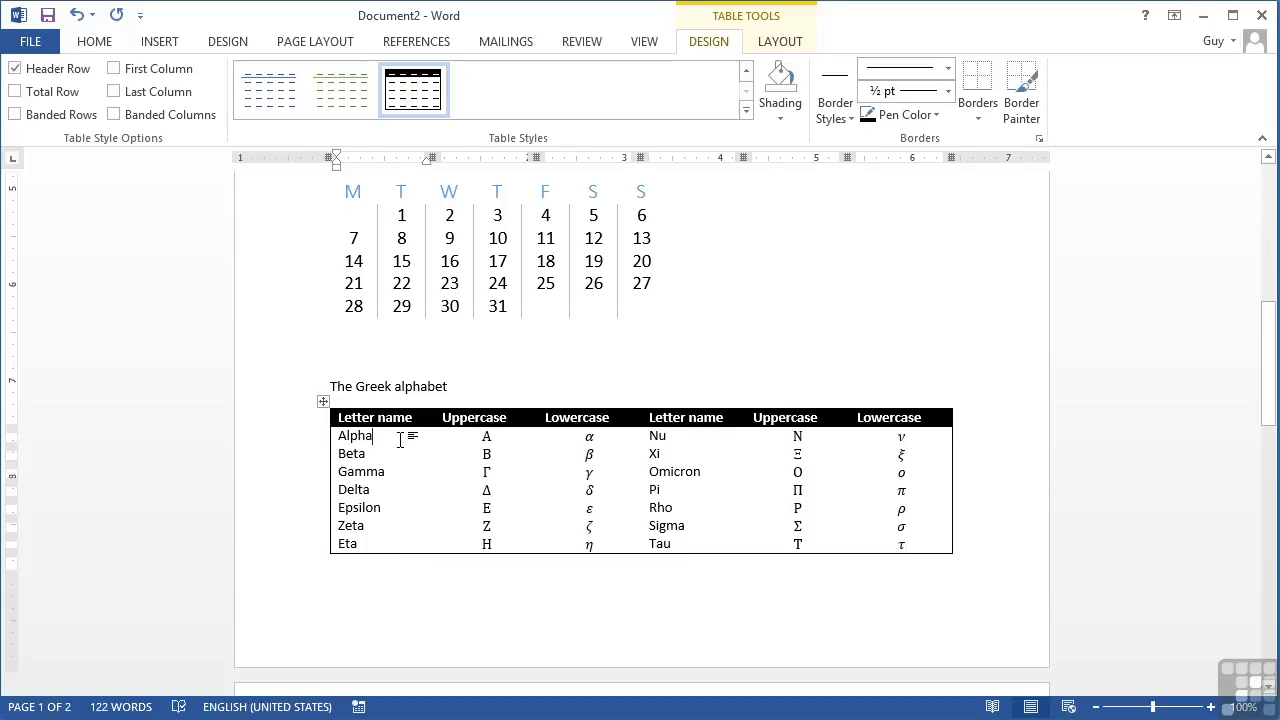
{"action": "left_click", "coordinate": [504, 436]}
{"action": "left_click", "coordinate": [596, 436]}
{"action": "left_click", "coordinate": [700, 436]}
{"action": "scroll", "coordinate": [344, 452], "scroll_direction": "up", "scroll_amount": 3}
{"action": "scroll", "coordinate": [344, 452], "scroll_direction": "up", "scroll_amount": 6}
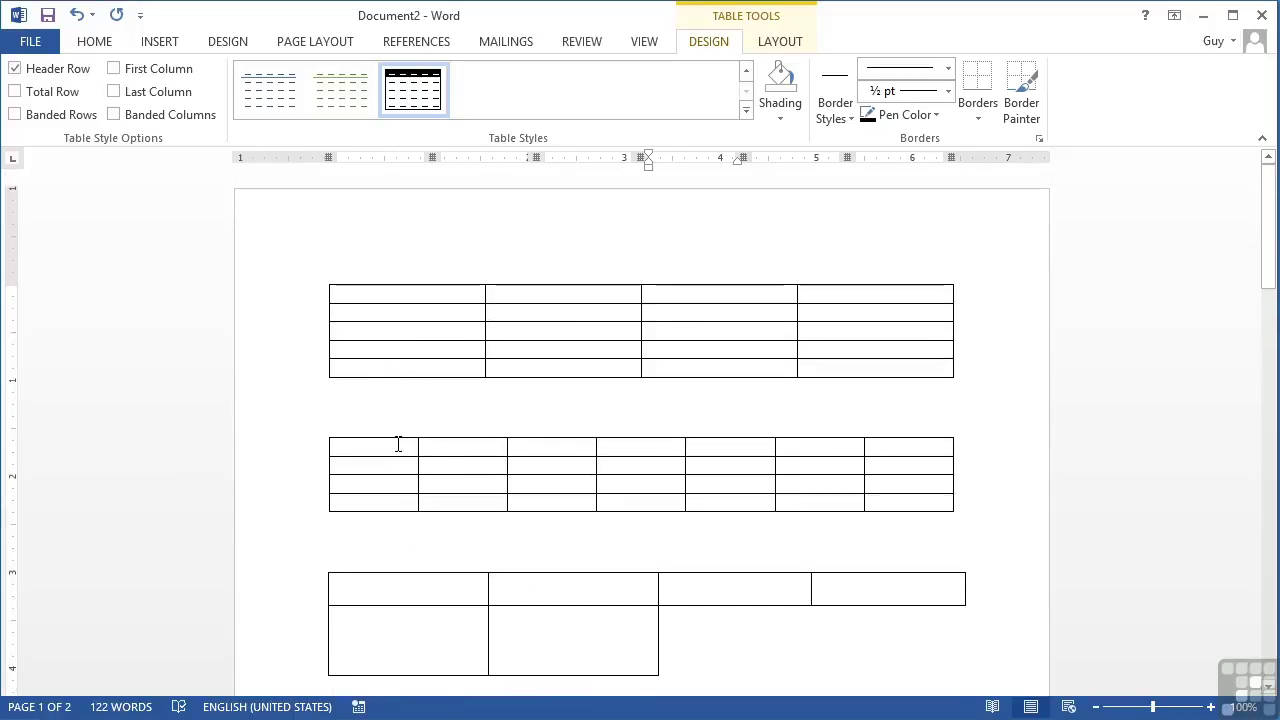
{"action": "scroll", "coordinate": [473, 509], "scroll_direction": "down", "scroll_amount": 2}
{"action": "scroll", "coordinate": [434, 514], "scroll_direction": "down", "scroll_amount": 3}
{"action": "scroll", "coordinate": [446, 530], "scroll_direction": "down", "scroll_amount": 3}
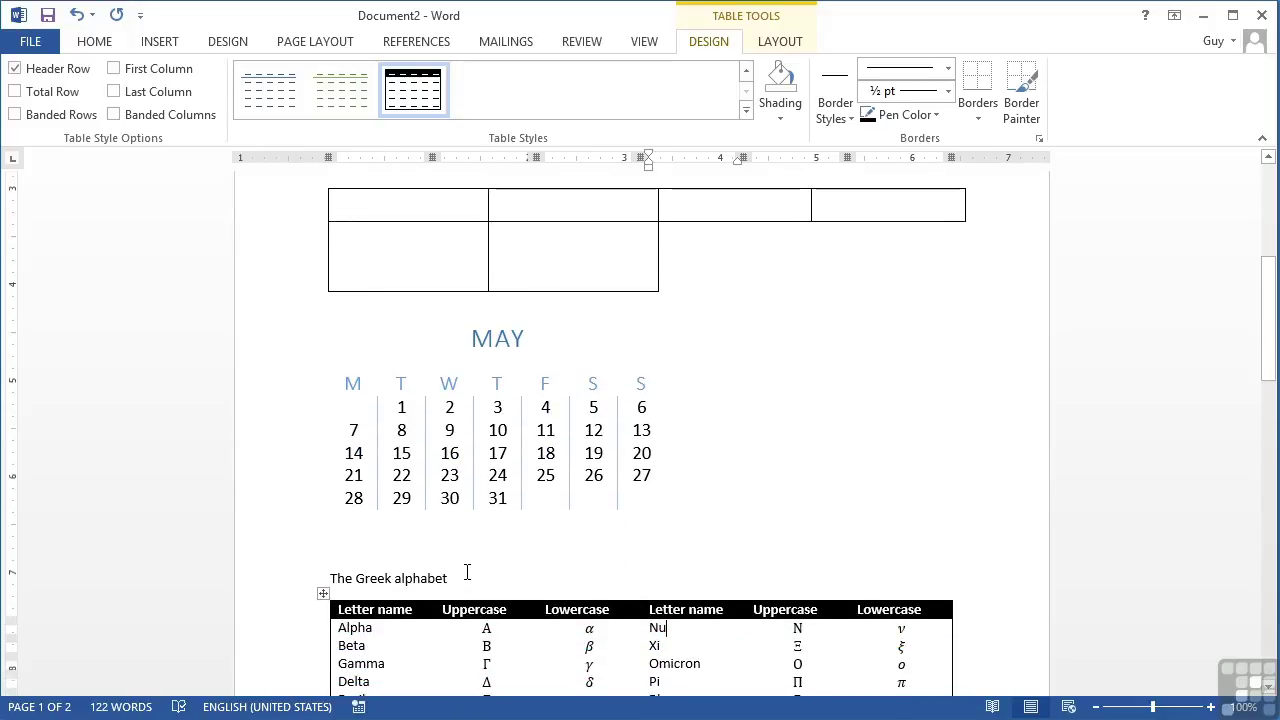
Step: Select the whole Greek alphabet table below the May calendar and delete the table, keeping its title line
{"action": "scroll", "coordinate": [466, 572], "scroll_direction": "down", "scroll_amount": 3}
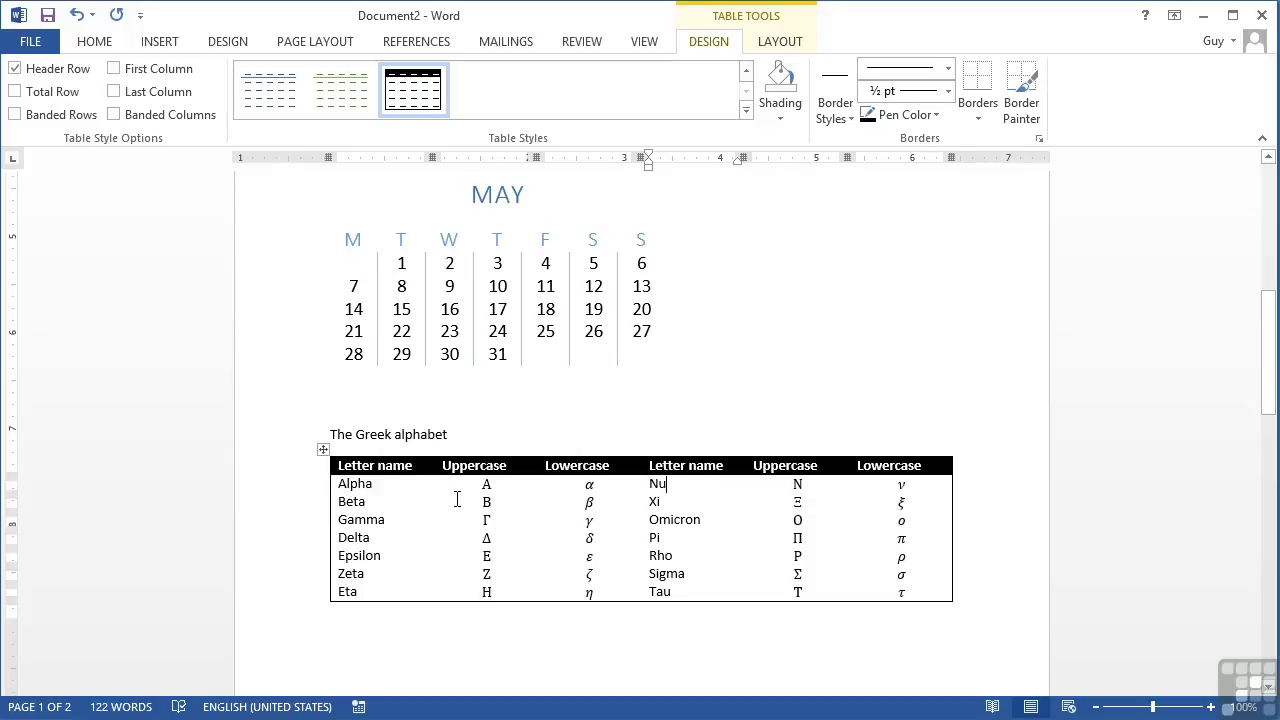
{"action": "left_click", "coordinate": [326, 451]}
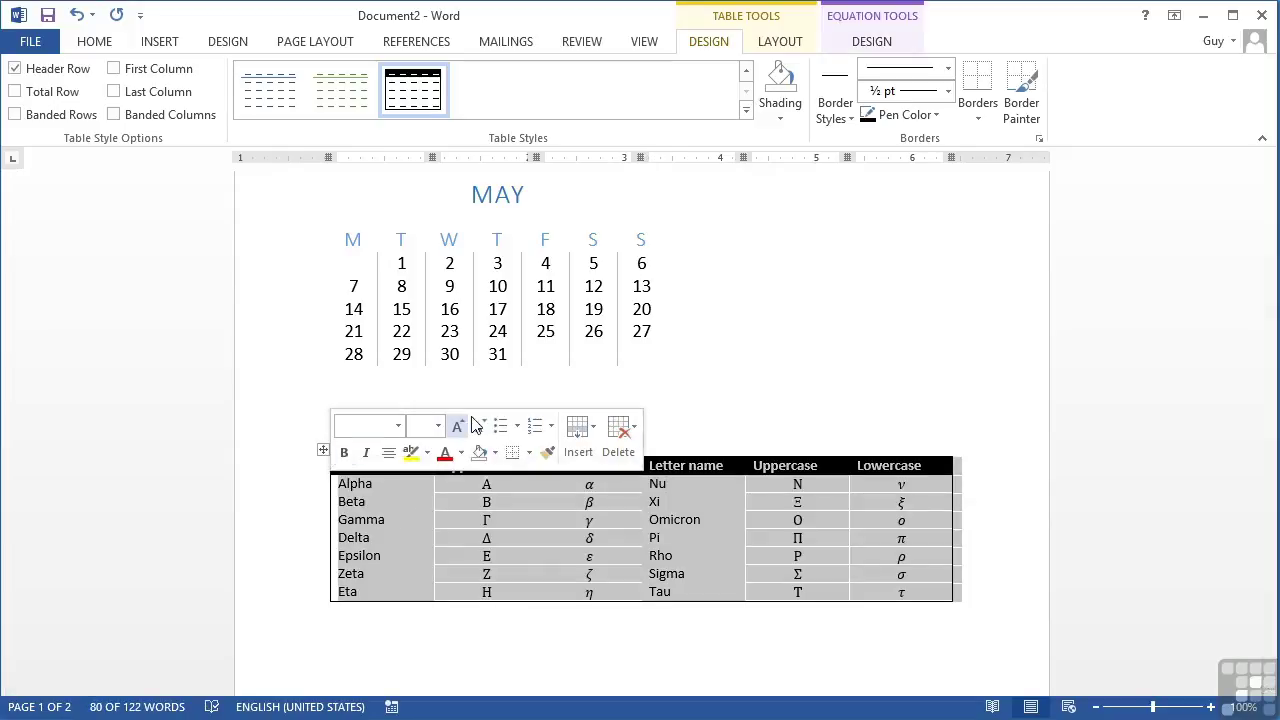
{"action": "left_click", "coordinate": [621, 438]}
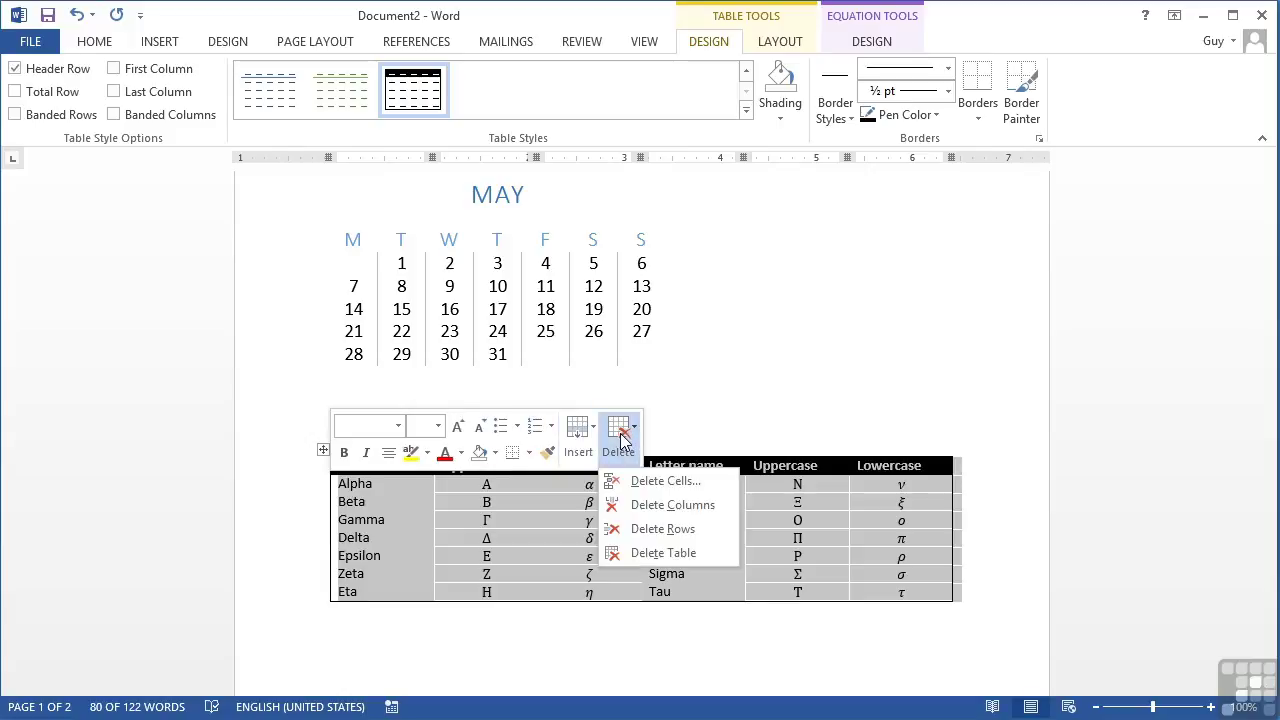
{"action": "left_click", "coordinate": [663, 552]}
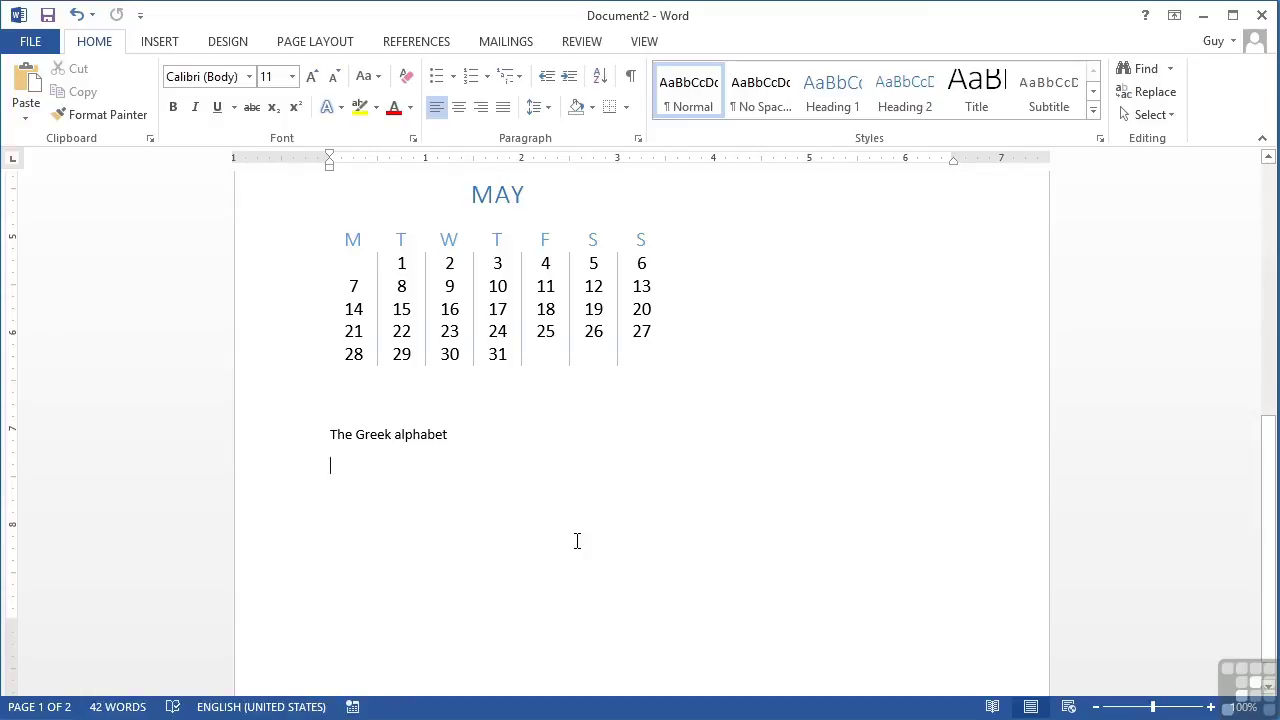
Step: Select the entire hand-drawn table above the May calendar and delete it
{"action": "scroll", "coordinate": [577, 541], "scroll_direction": "up", "scroll_amount": 10}
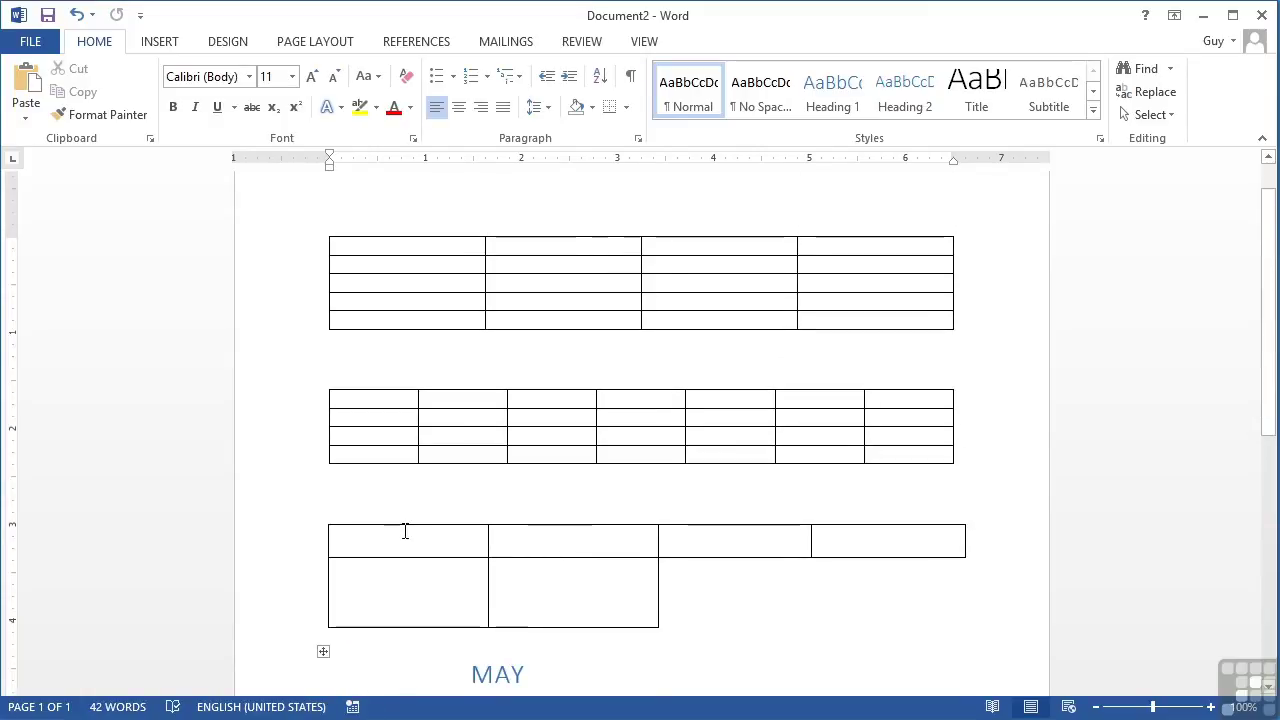
{"action": "left_click", "coordinate": [400, 534]}
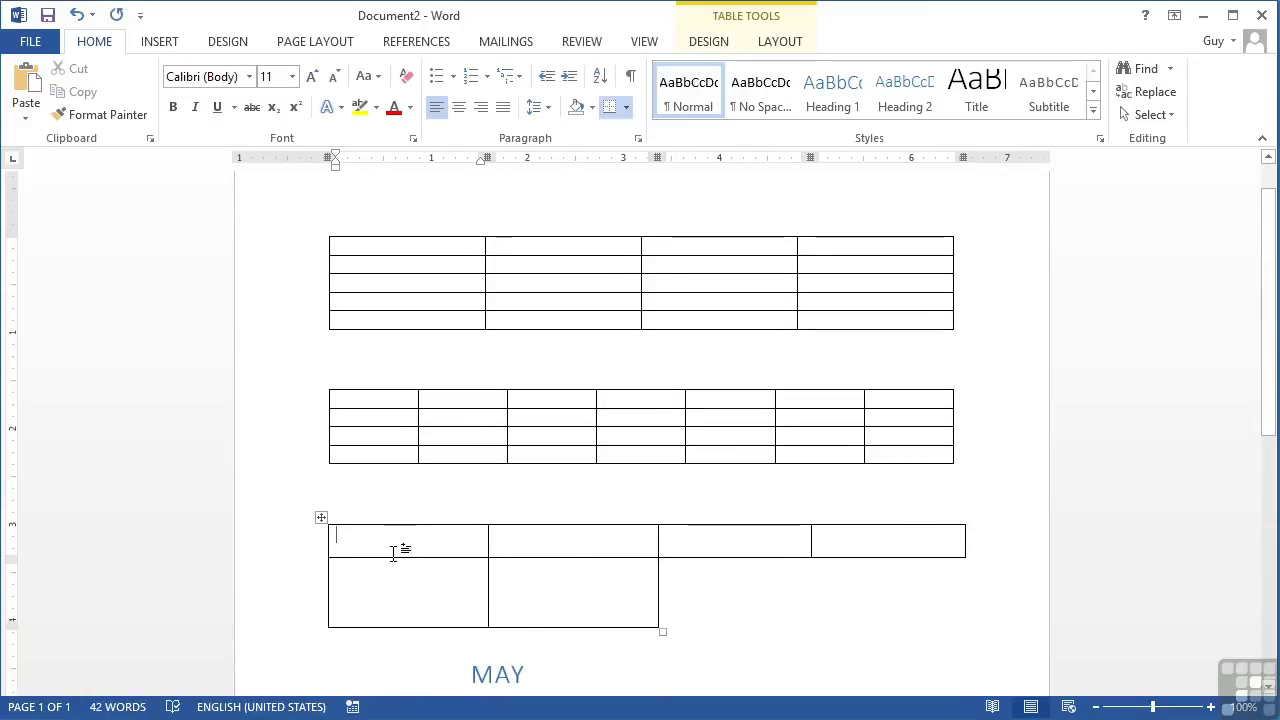
{"action": "left_click", "coordinate": [321, 517]}
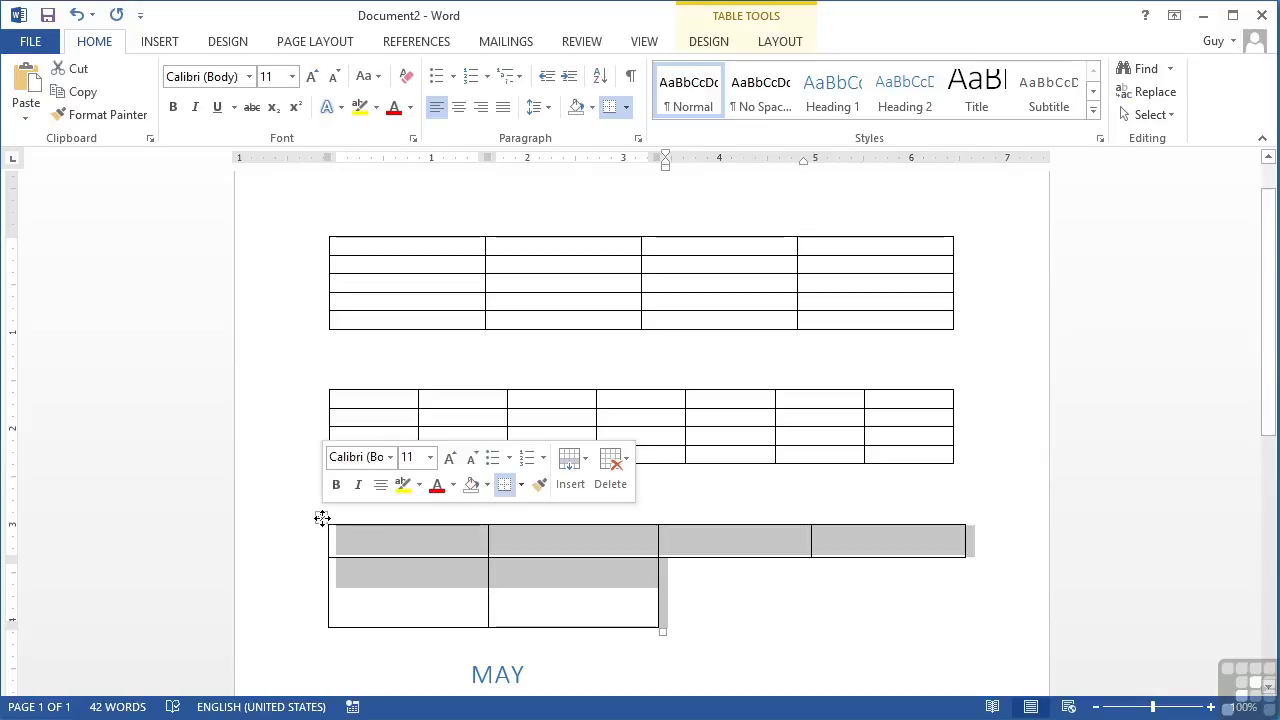
{"action": "left_click", "coordinate": [620, 470]}
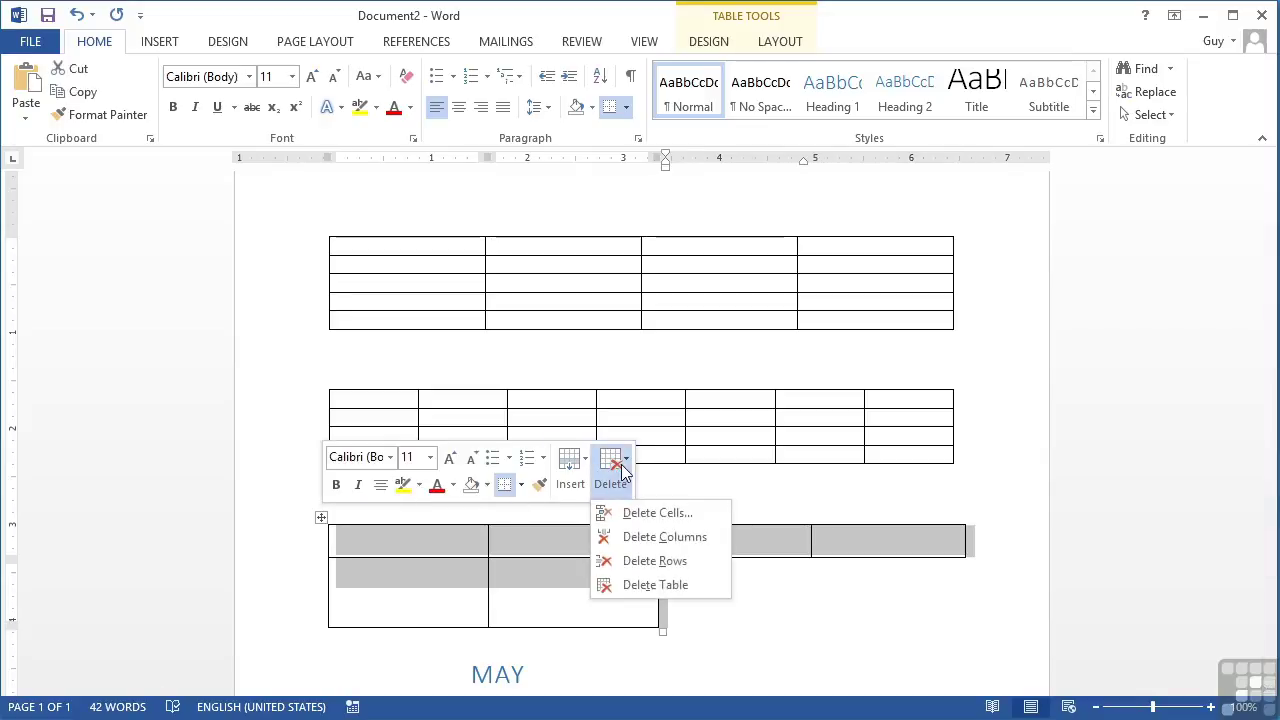
{"action": "left_click", "coordinate": [655, 584]}
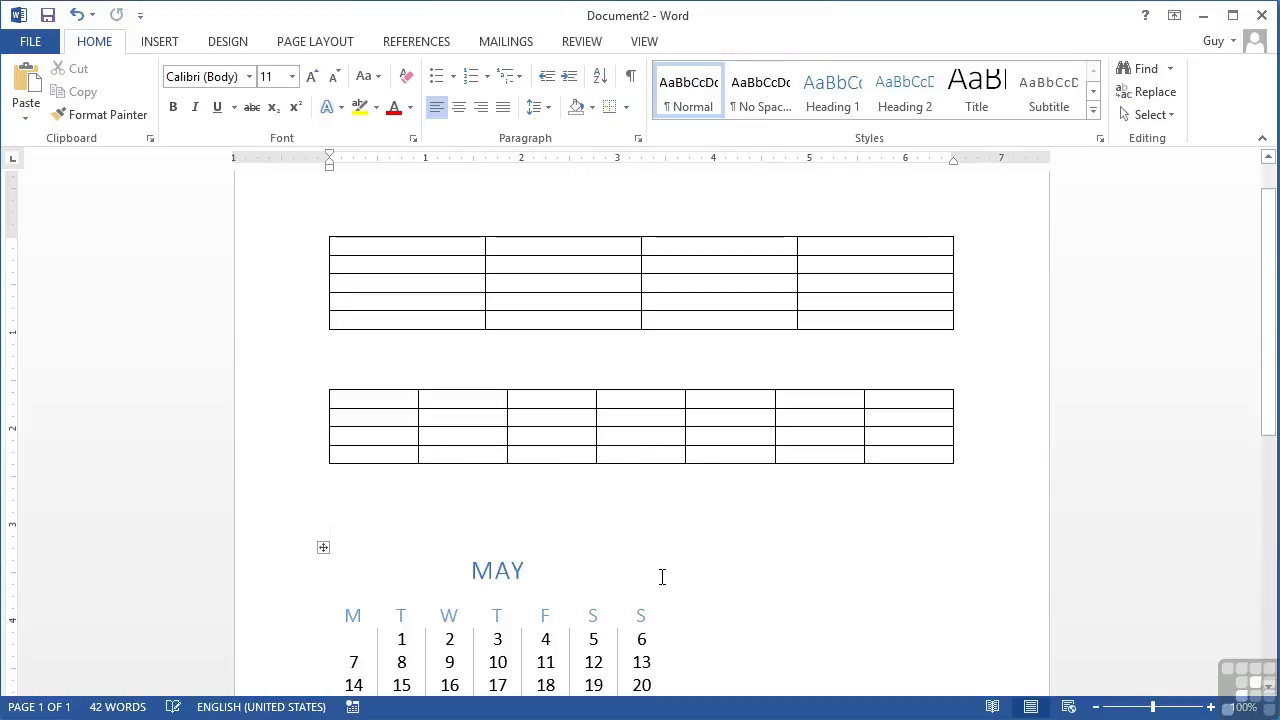